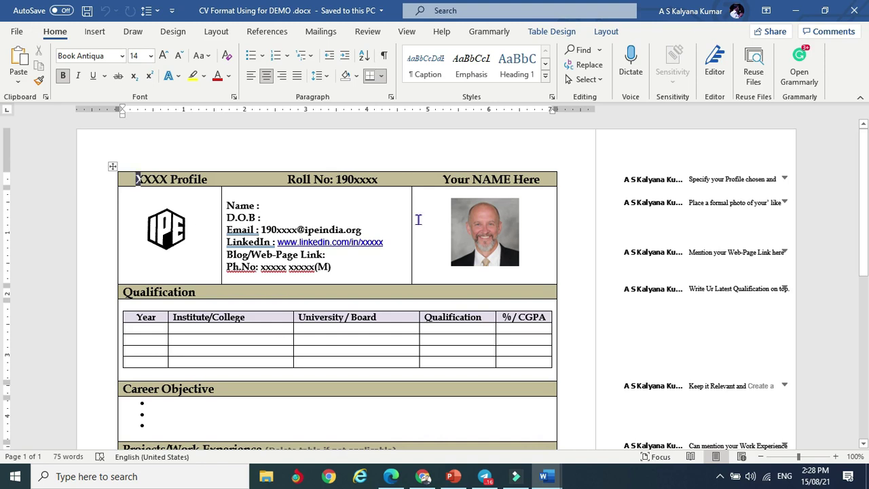
Select the whole outer CV table using its move handle
{"action": "left_click", "coordinate": [187, 230]}
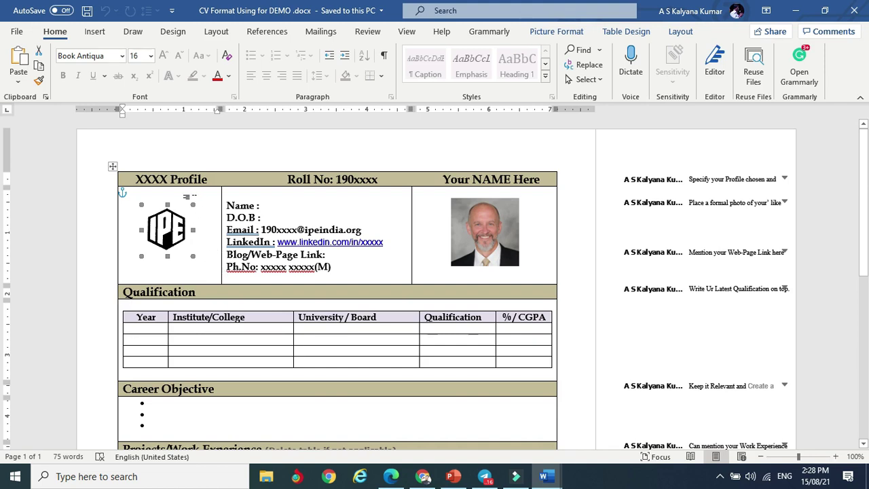
{"action": "left_click", "coordinate": [110, 169]}
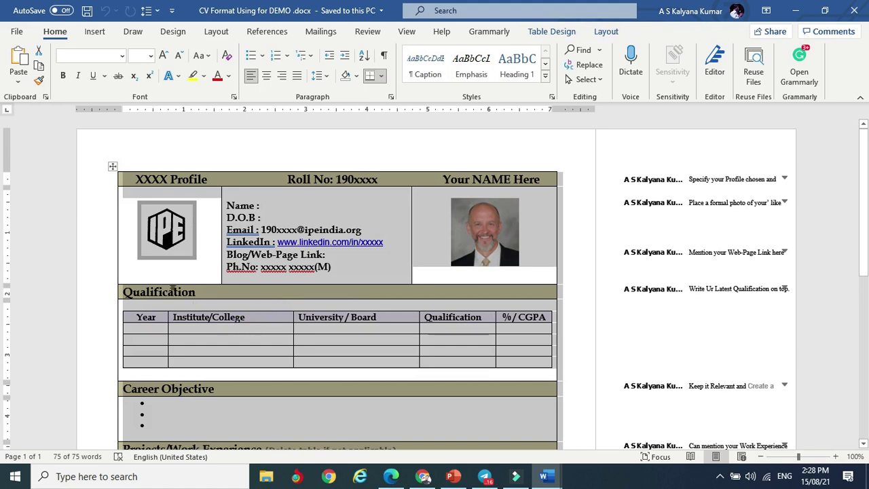
{"action": "left_click", "coordinate": [88, 231]}
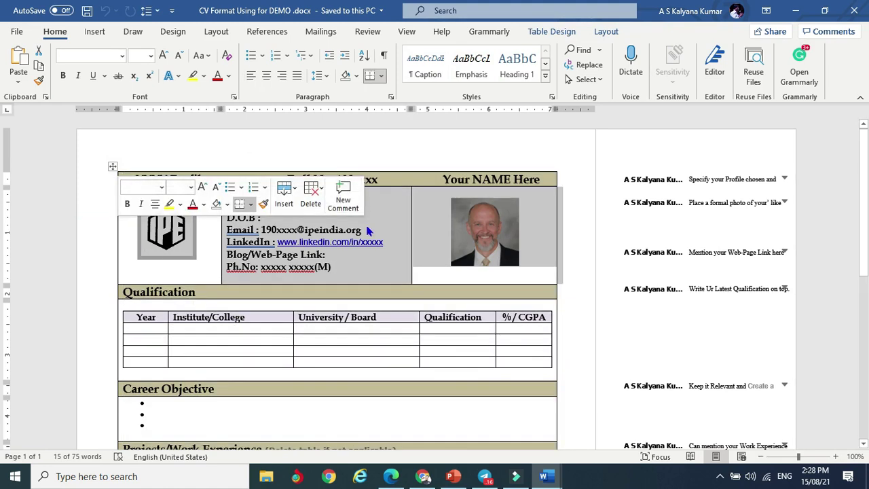
{"action": "left_click", "coordinate": [114, 170]}
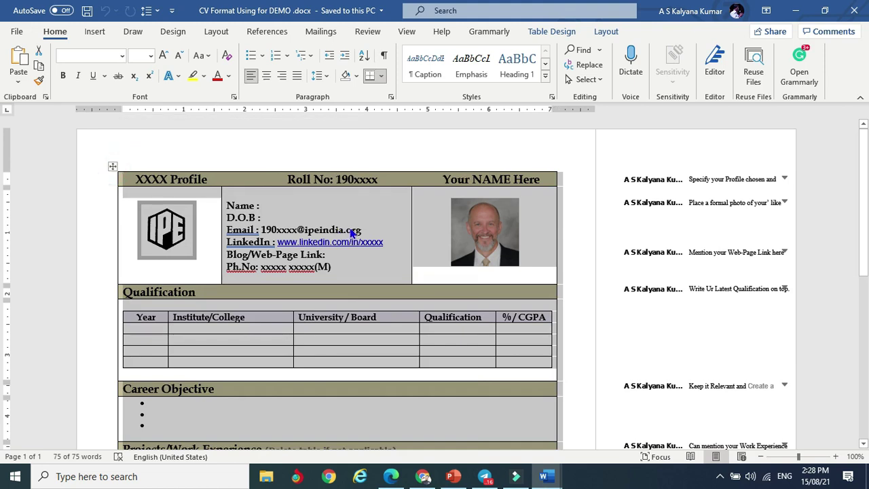
Set the outer CV table's borders to None through Table Properties > Borders and Shading
{"action": "right_click", "coordinate": [350, 229]}
{"action": "left_click", "coordinate": [406, 431]}
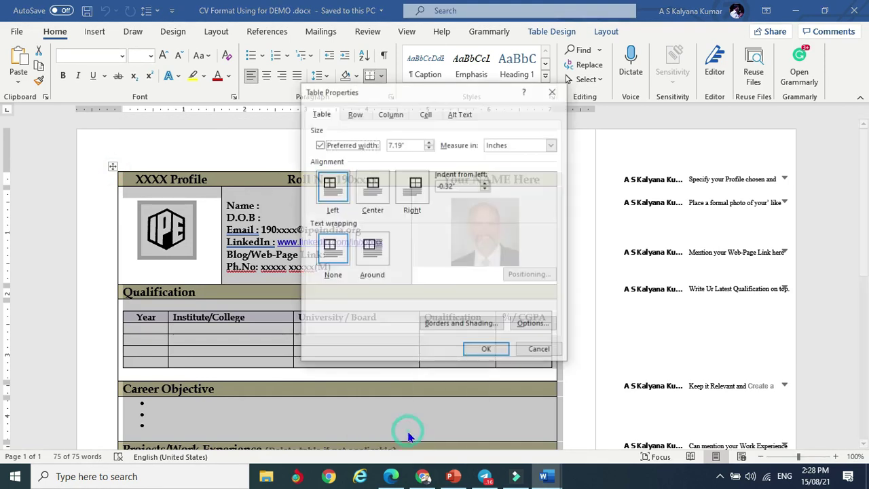
{"action": "left_click", "coordinate": [472, 324]}
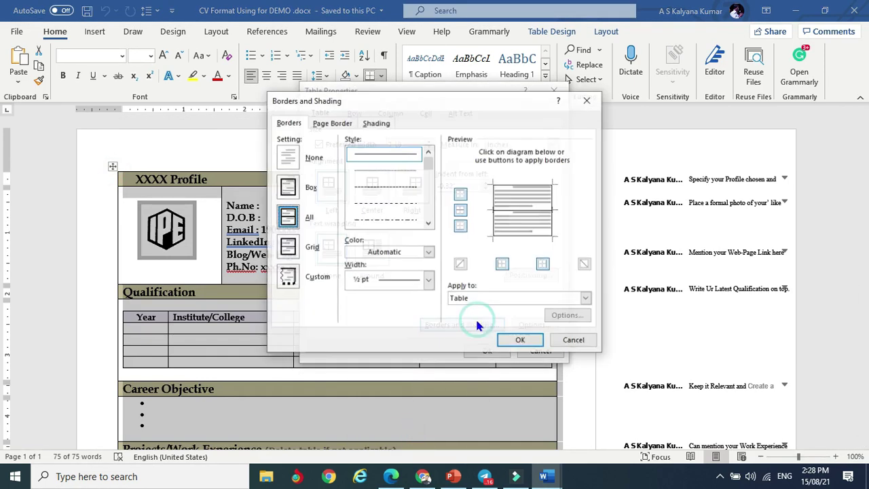
{"action": "left_click", "coordinate": [287, 156]}
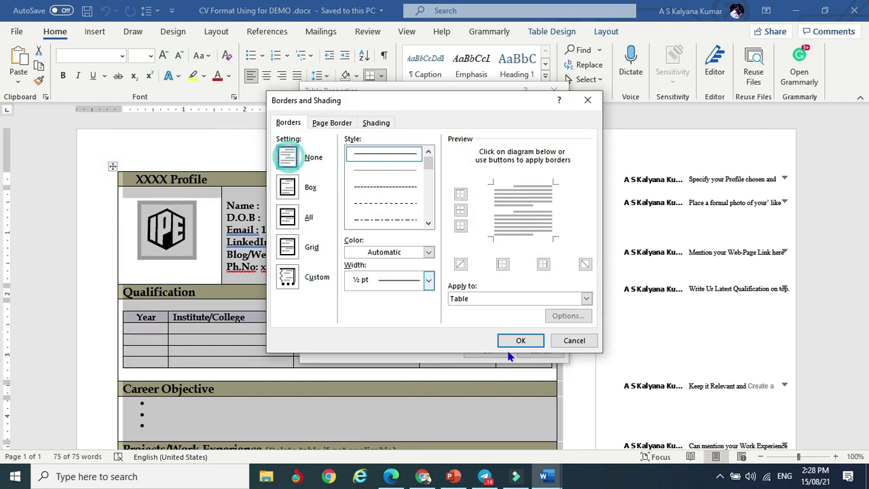
{"action": "left_click", "coordinate": [521, 341]}
{"action": "left_click", "coordinate": [506, 351]}
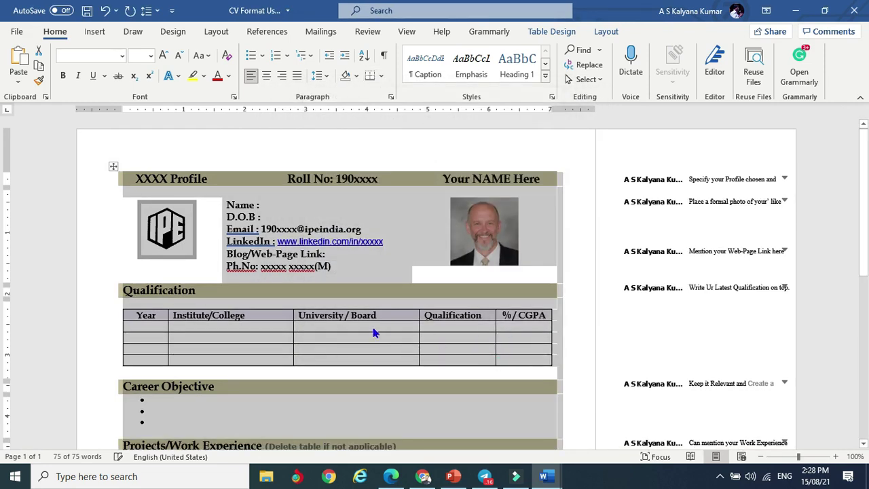
{"action": "left_click", "coordinate": [333, 326]}
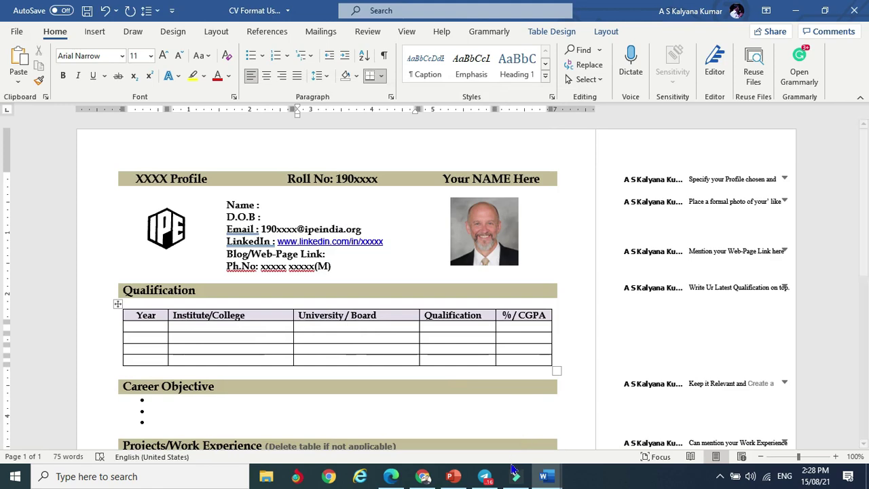
Switch to 1809009 Sample CV.docx and scroll through it to review
{"action": "mouse_move", "coordinate": [540, 464]}
{"action": "left_click", "coordinate": [465, 420]}
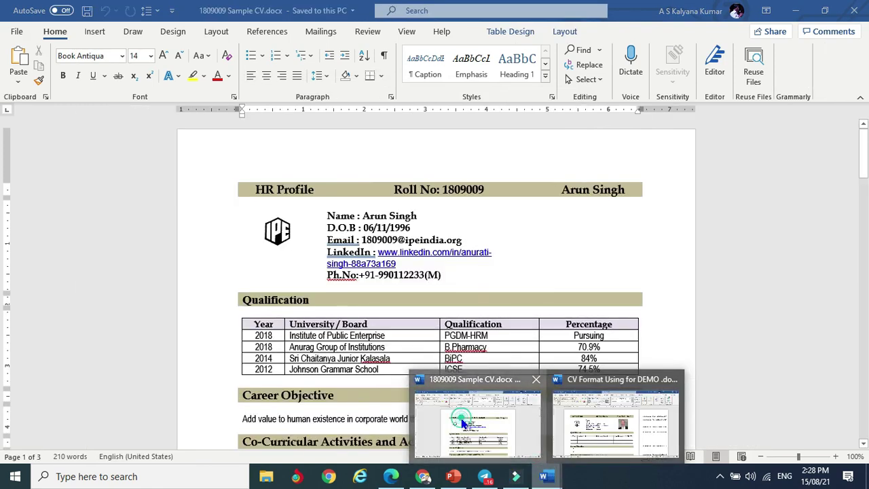
{"action": "scroll", "coordinate": [482, 274], "scroll_direction": "down", "scroll_amount": 3}
{"action": "scroll", "coordinate": [482, 274], "scroll_direction": "down", "scroll_amount": 5}
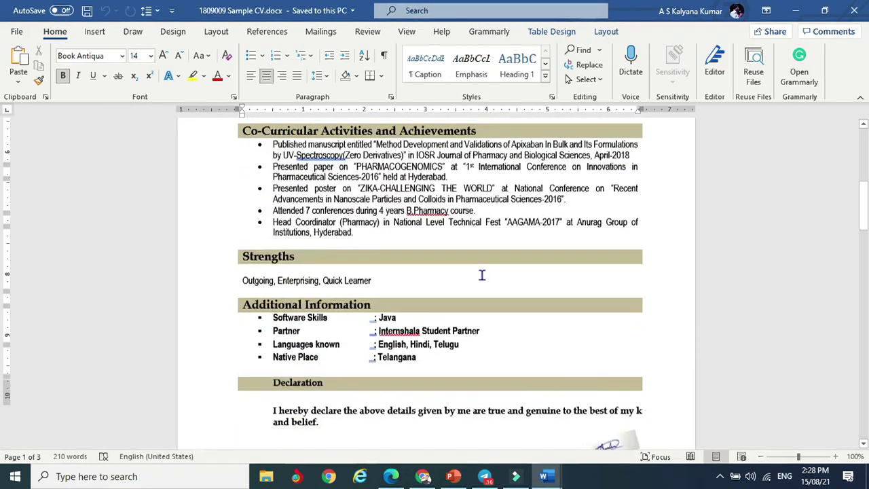
{"action": "scroll", "coordinate": [482, 275], "scroll_direction": "up", "scroll_amount": 2}
{"action": "scroll", "coordinate": [482, 274], "scroll_direction": "up", "scroll_amount": 4}
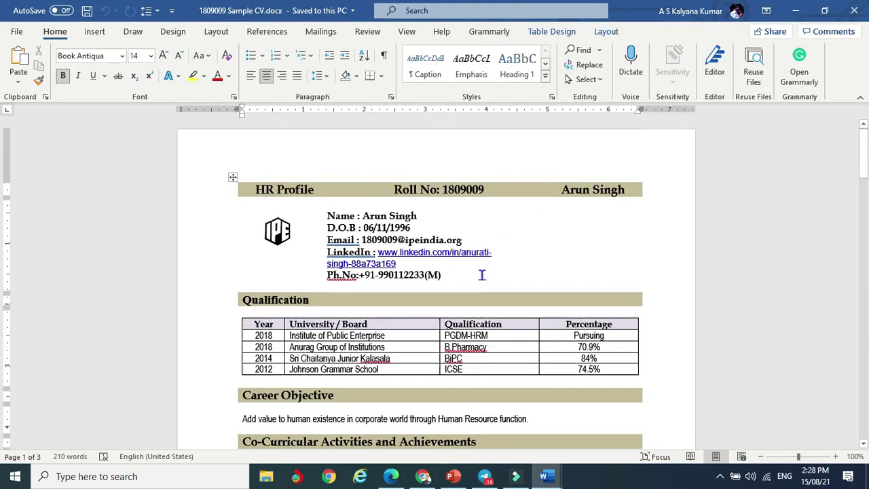
Return to the CV Format template, where the CV table shows its borders again
{"action": "mouse_move", "coordinate": [547, 463]}
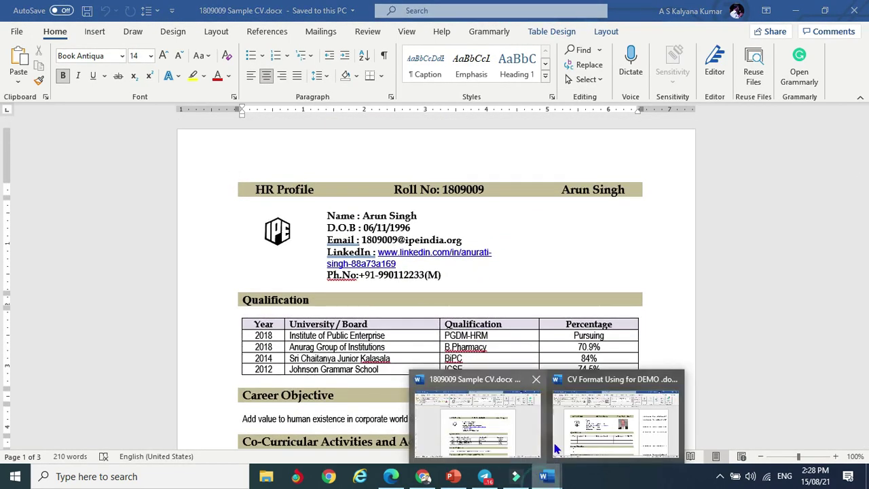
{"action": "left_click", "coordinate": [592, 409]}
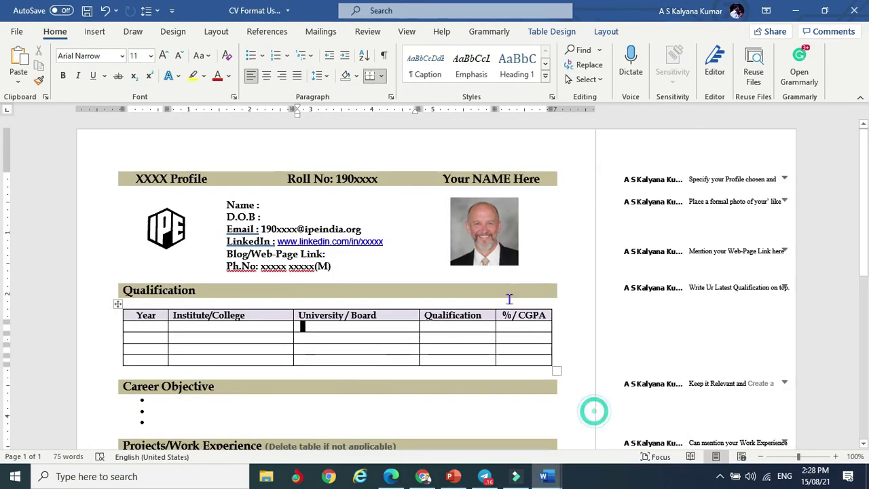
{"action": "left_click", "coordinate": [113, 167]}
{"action": "right_click", "coordinate": [326, 259]}
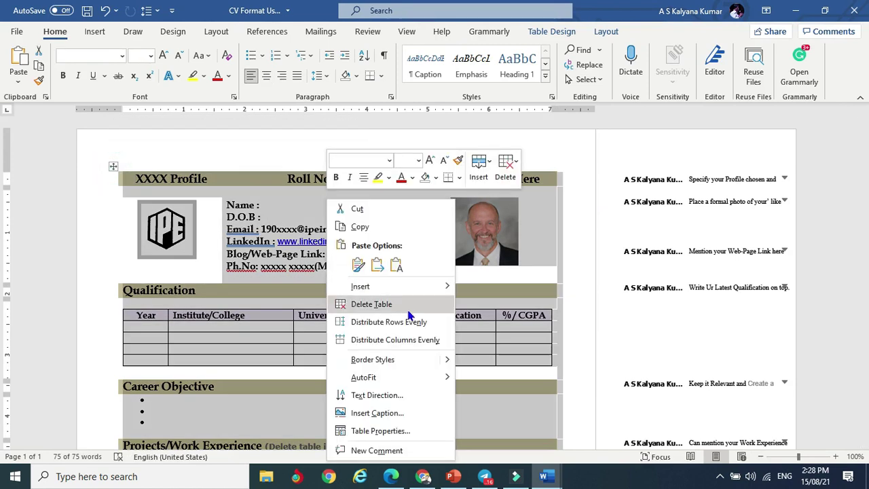
{"action": "left_click", "coordinate": [489, 349]}
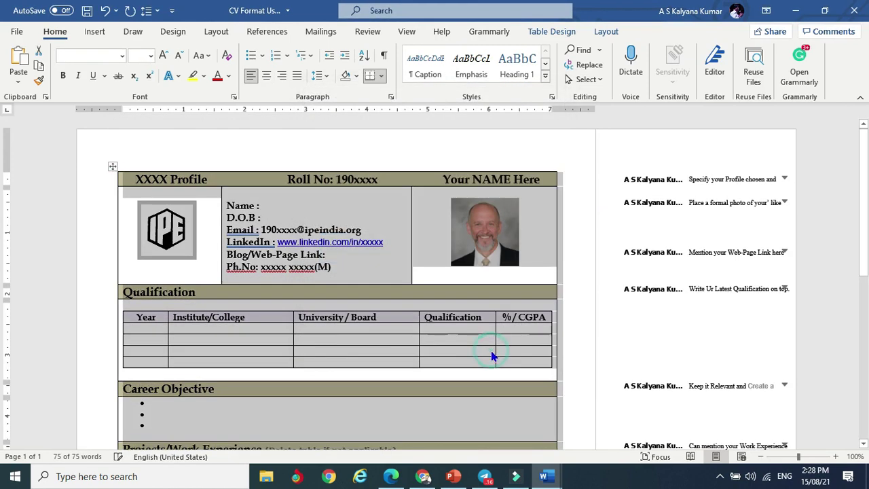
{"action": "left_click", "coordinate": [398, 346]}
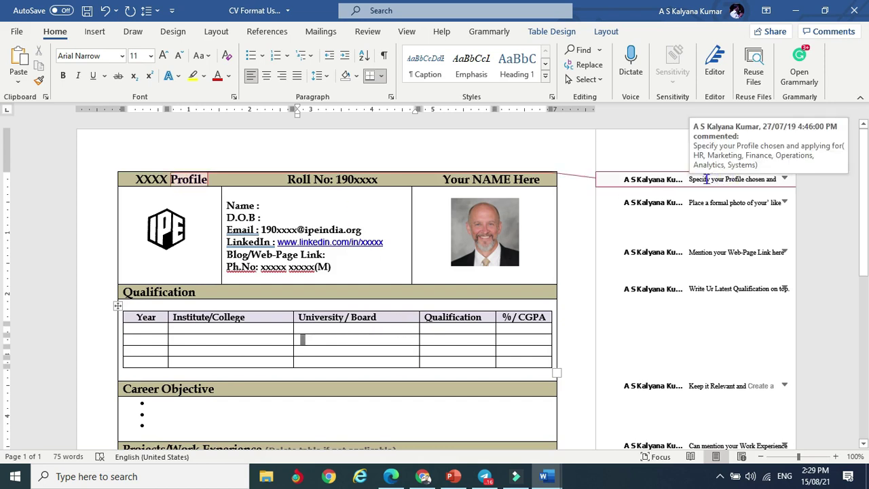
{"action": "left_click", "coordinate": [668, 182]}
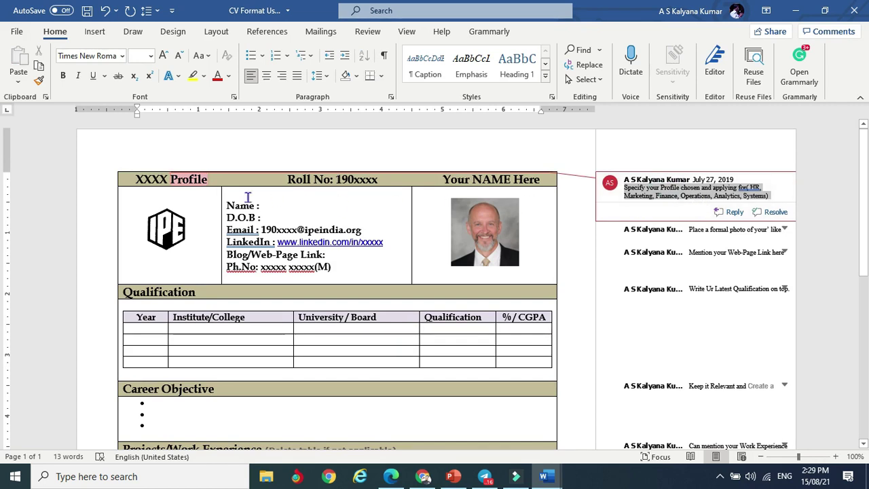
{"action": "mouse_move", "coordinate": [170, 180]}
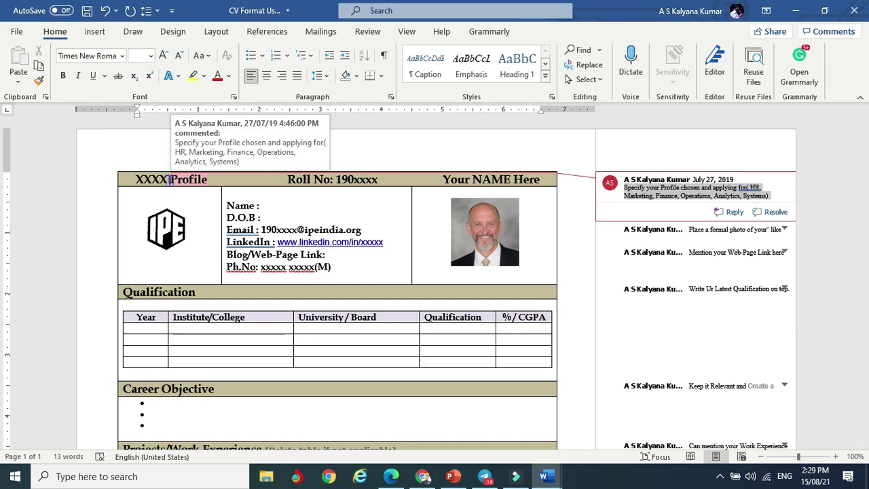
{"action": "left_click", "coordinate": [169, 179]}
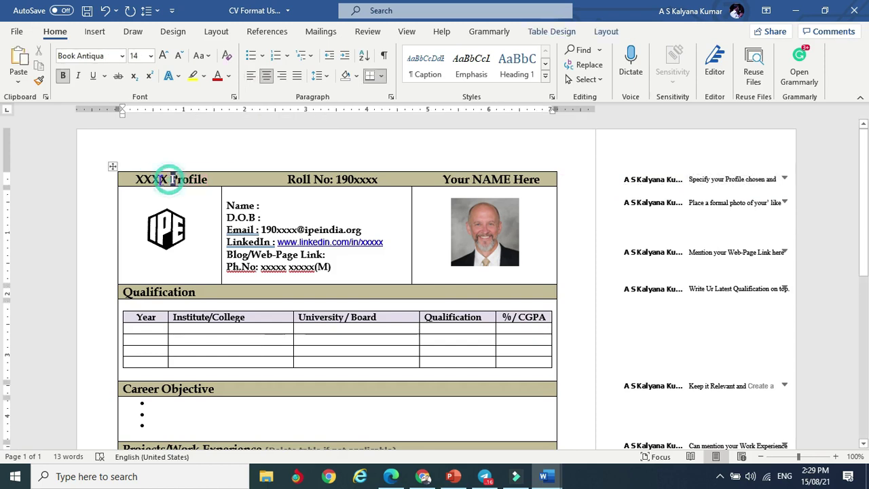
{"action": "left_click_drag", "start_coordinate": [138, 180], "coordinate": [207, 179]}
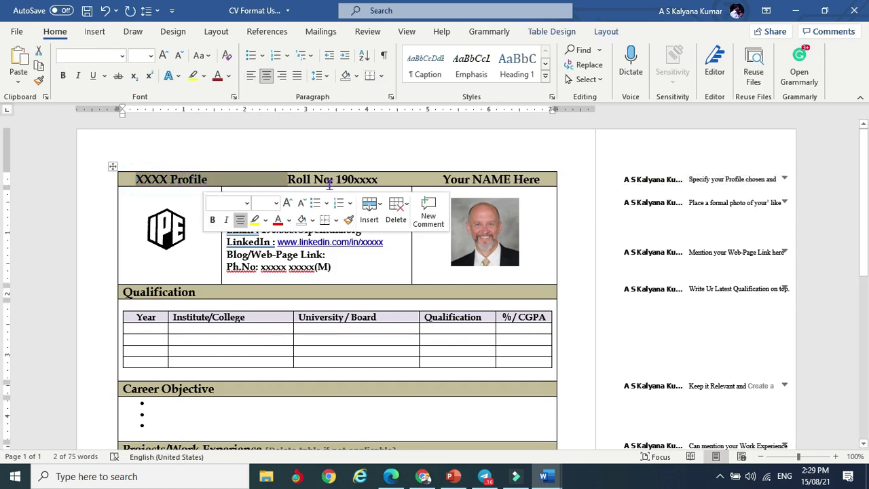
{"action": "left_click", "coordinate": [332, 179]}
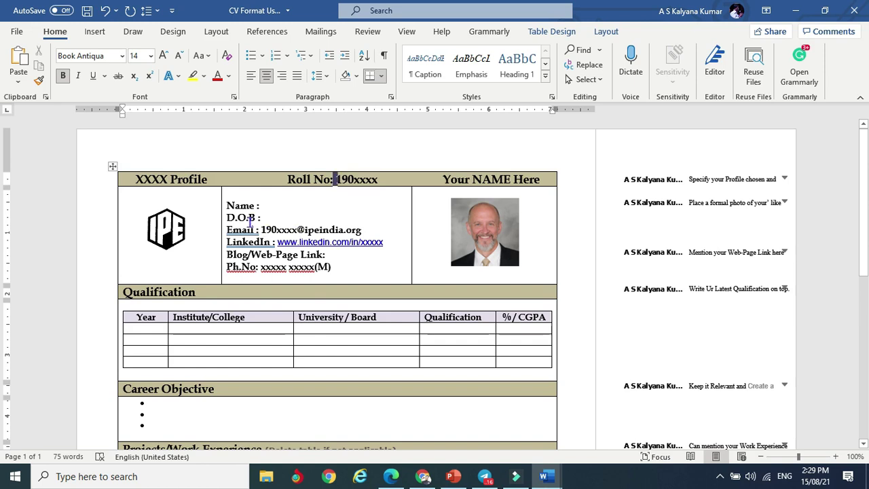
{"action": "left_click", "coordinate": [225, 204]}
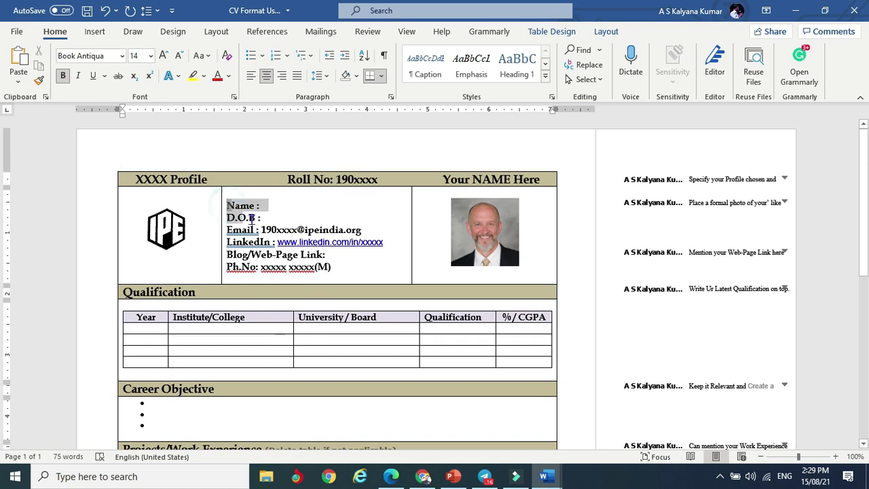
{"action": "left_click_drag", "start_coordinate": [252, 219], "coordinate": [350, 262]}
{"action": "left_click", "coordinate": [267, 232]}
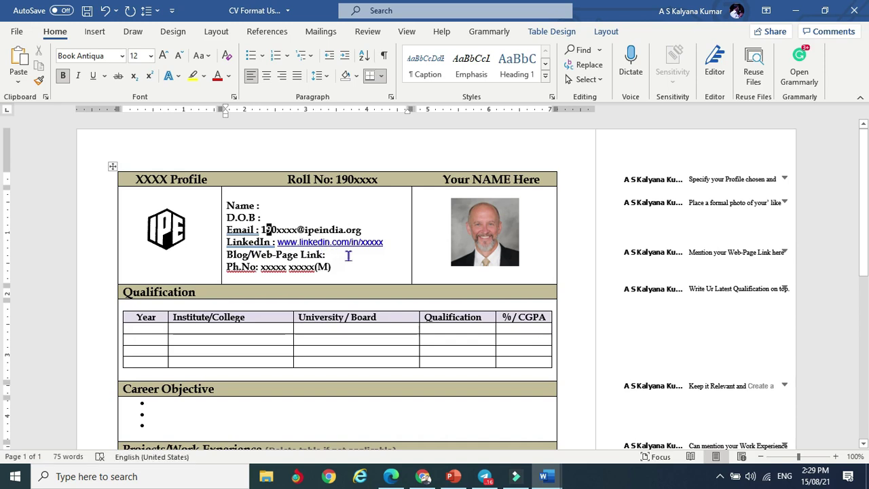
{"action": "left_click", "coordinate": [334, 254]}
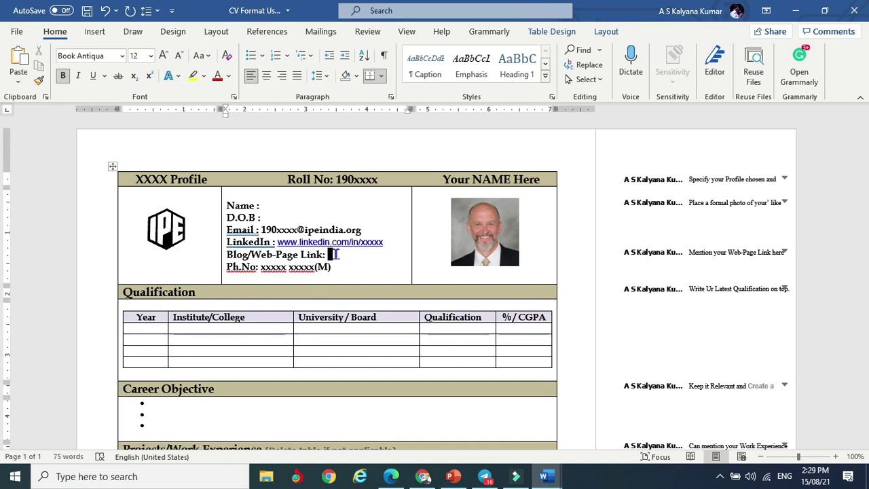
{"action": "left_click", "coordinate": [484, 230]}
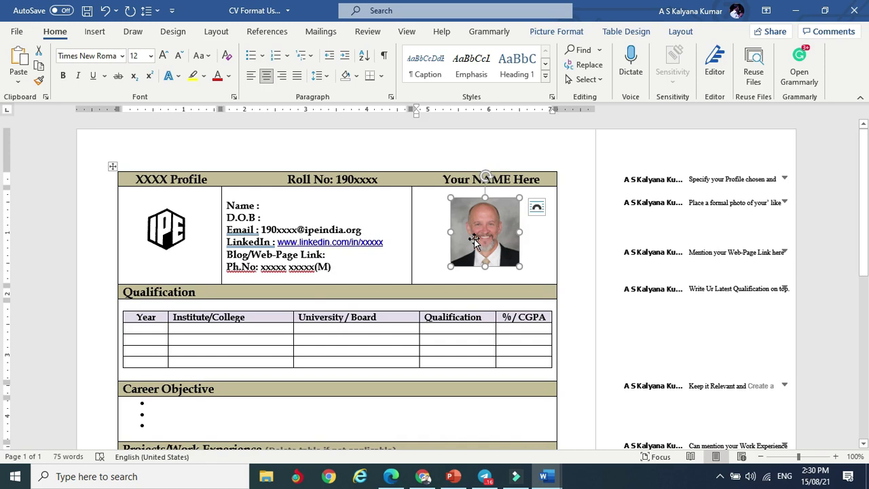
Replace the placeholder portrait with the passport-size photo from this computer
{"action": "left_click", "coordinate": [95, 32]}
{"action": "left_click", "coordinate": [119, 77]}
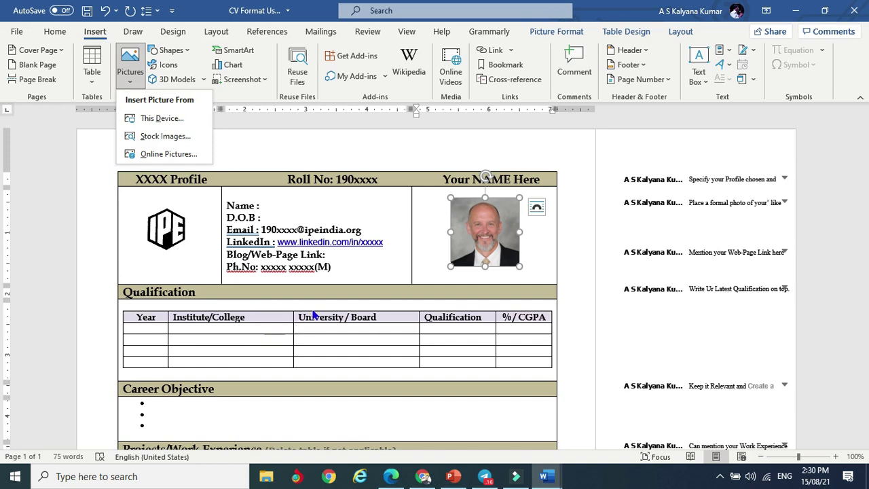
{"action": "left_click", "coordinate": [464, 242]}
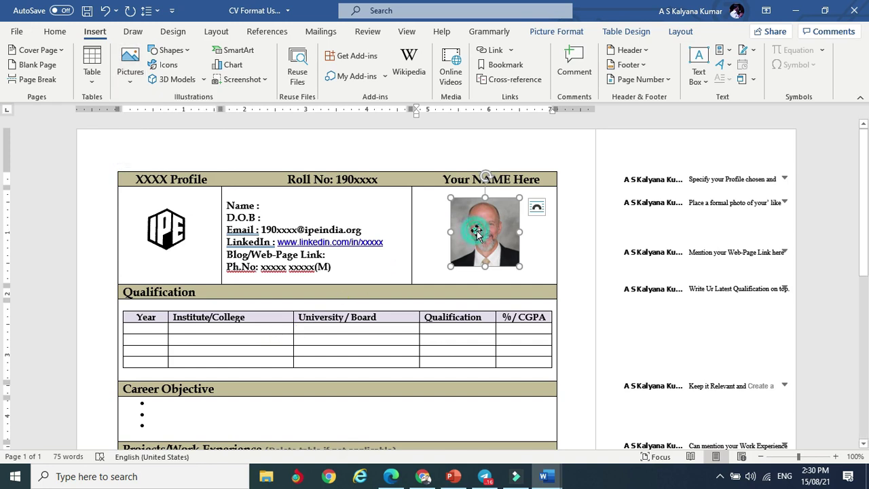
{"action": "key", "text": "Delete"}
{"action": "left_click", "coordinate": [124, 68]}
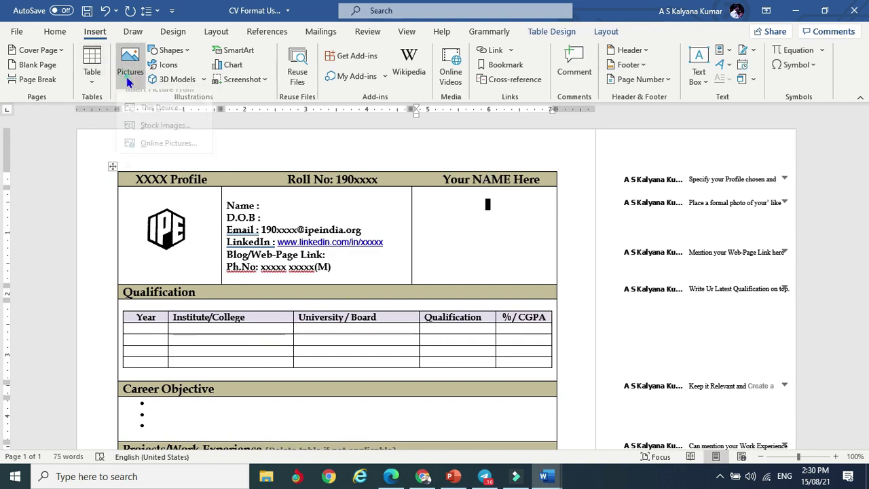
{"action": "left_click", "coordinate": [166, 119]}
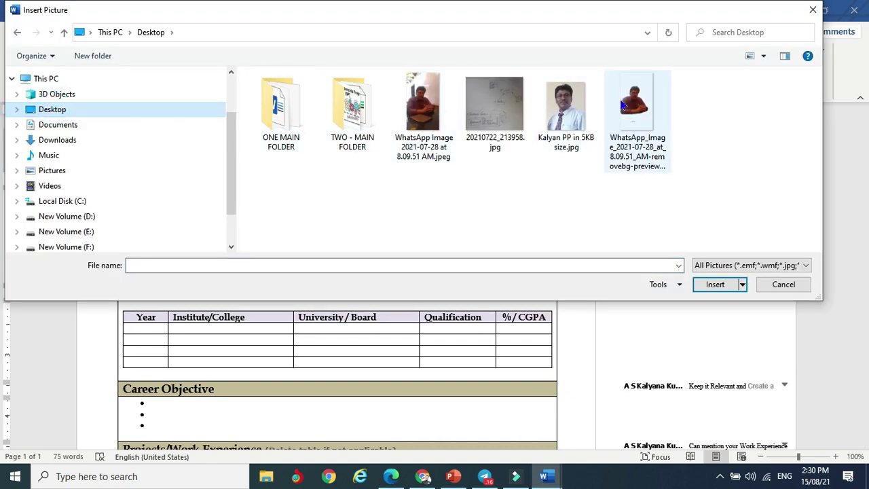
{"action": "left_click", "coordinate": [566, 105]}
{"action": "left_click", "coordinate": [716, 284]}
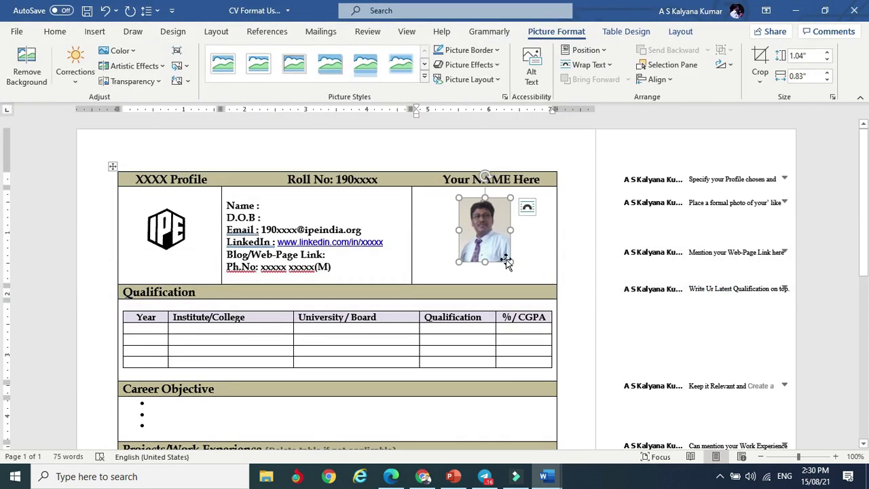
Enlarge the passport photo, set it Behind Text and reposition it in the profile box
{"action": "left_click_drag", "start_coordinate": [506, 259], "coordinate": [526, 259]}
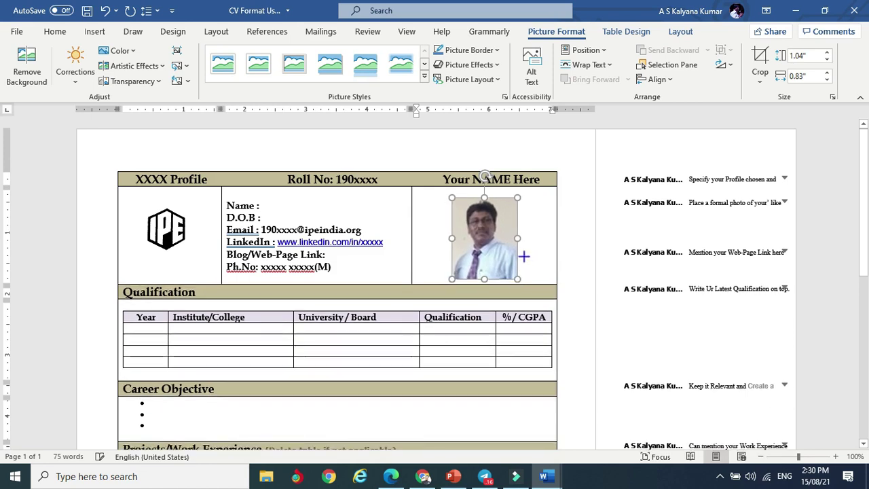
{"action": "right_click", "coordinate": [487, 221]}
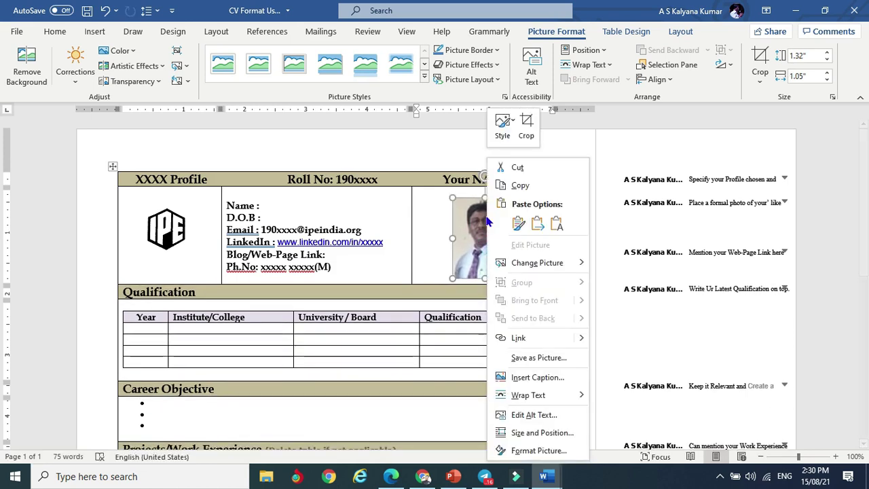
{"action": "mouse_move", "coordinate": [523, 394]}
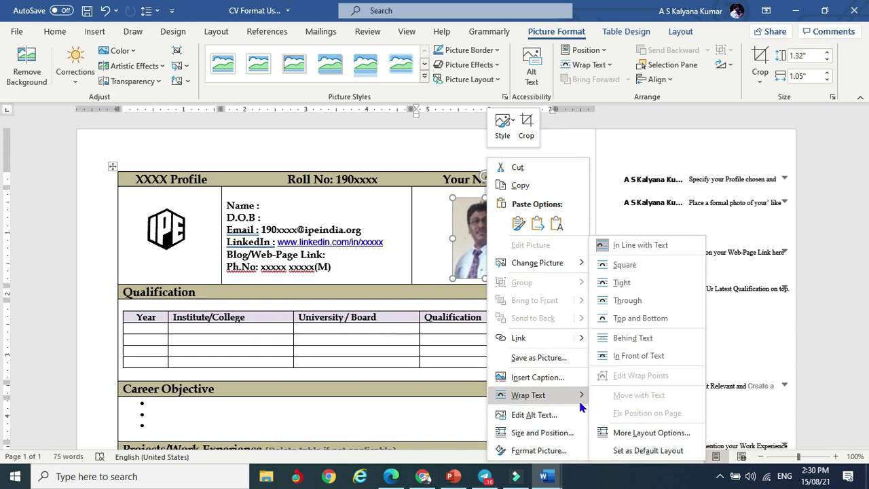
{"action": "left_click", "coordinate": [626, 338]}
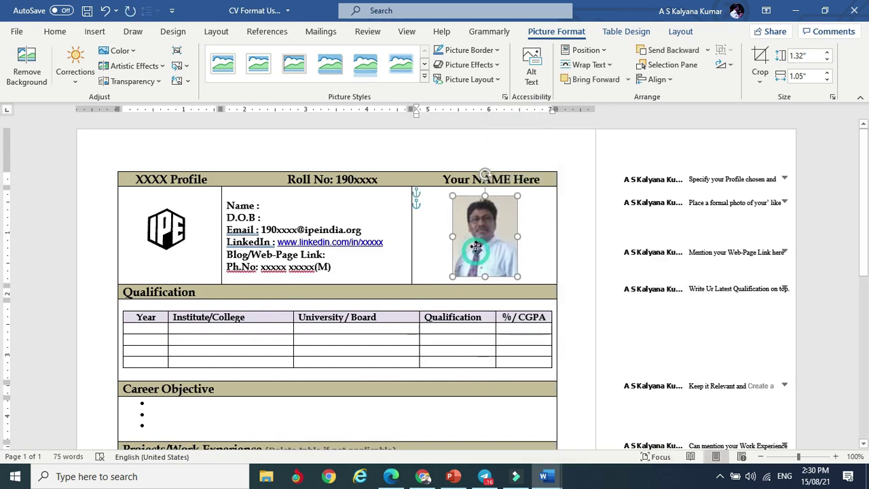
{"action": "mouse_move", "coordinate": [476, 248]}
{"action": "left_mouse_down"}
{"action": "mouse_move", "coordinate": [430, 241]}
{"action": "mouse_move", "coordinate": [466, 241]}
{"action": "mouse_move", "coordinate": [475, 253]}
{"action": "left_mouse_up"}
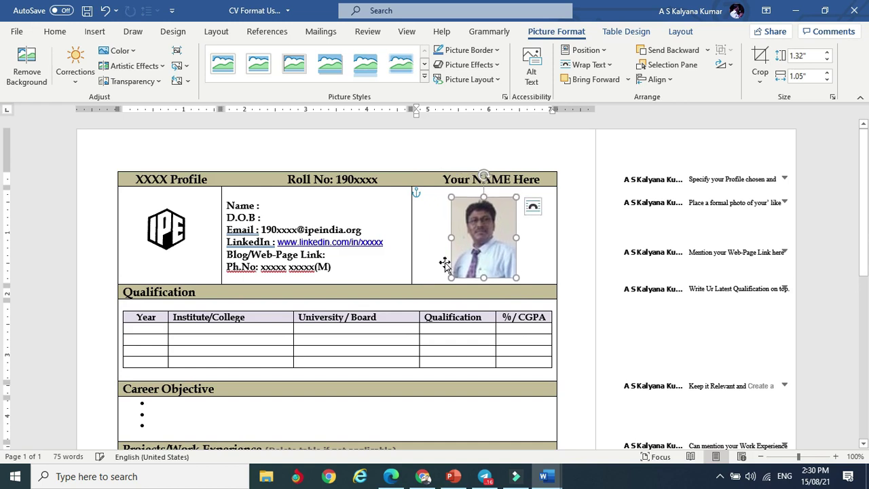
{"action": "left_click", "coordinate": [370, 217]}
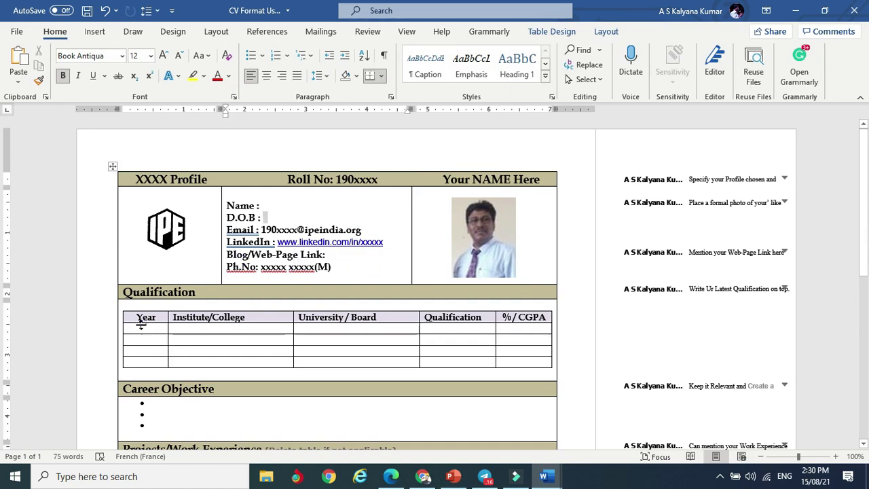
Step through the empty Year, Institute/College, University / Board, Qualification and %/ CGPA cells
{"action": "left_click", "coordinate": [123, 311]}
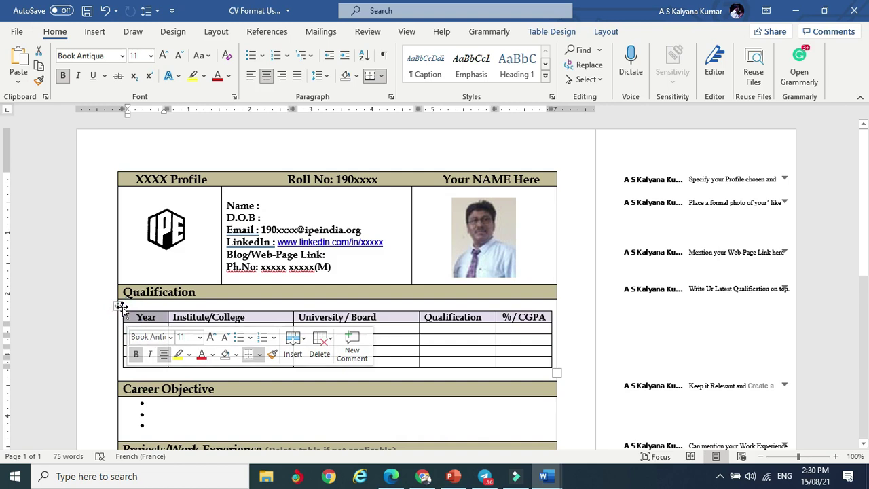
{"action": "left_click", "coordinate": [118, 306]}
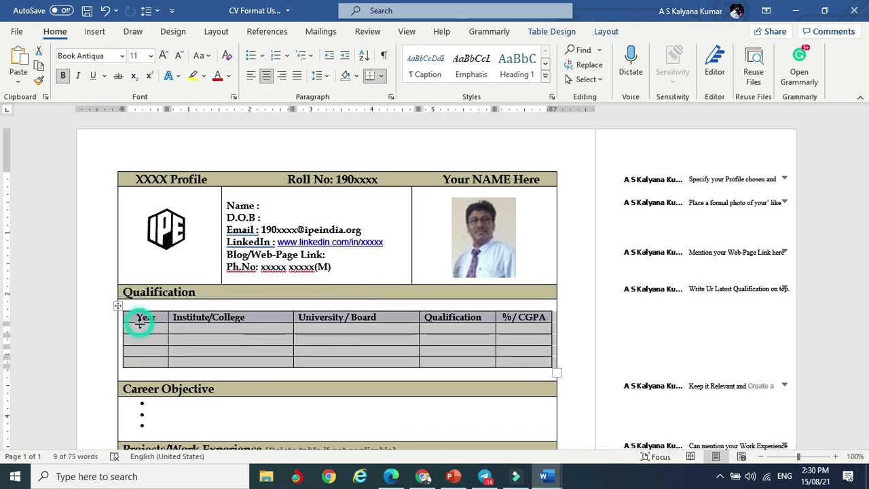
{"action": "left_click", "coordinate": [139, 328]}
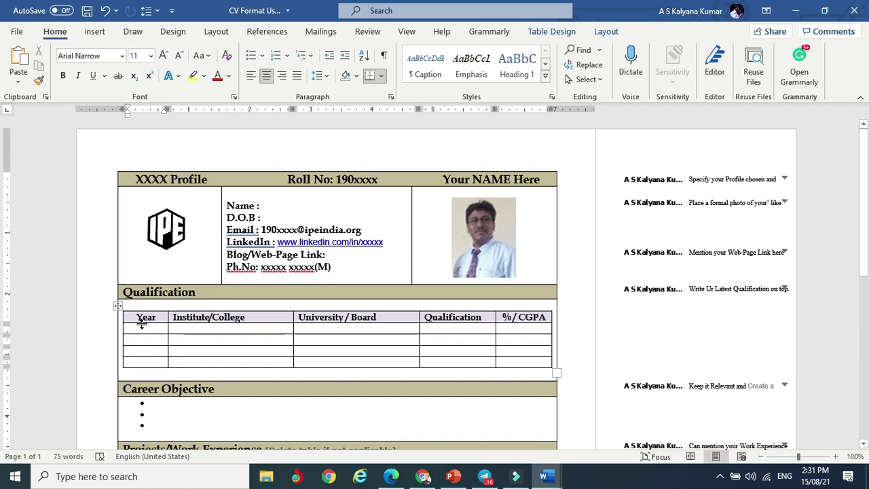
{"action": "left_click", "coordinate": [202, 331]}
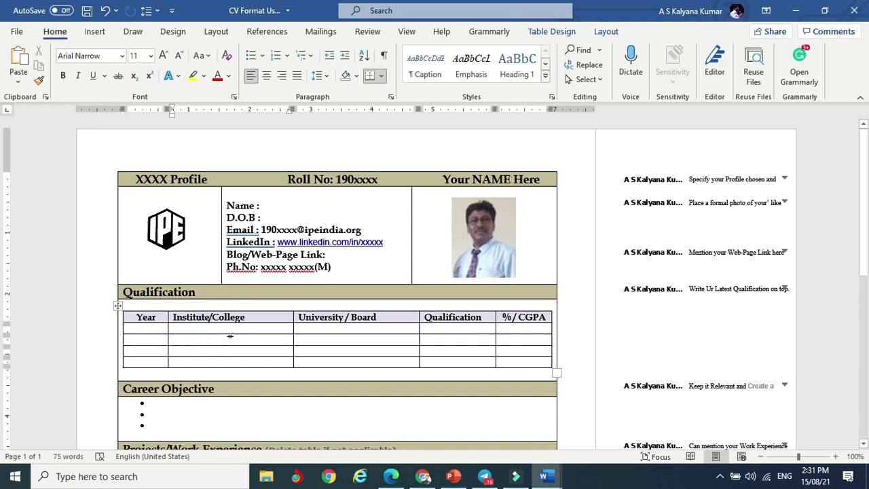
{"action": "left_click", "coordinate": [344, 329]}
{"action": "left_click", "coordinate": [460, 327]}
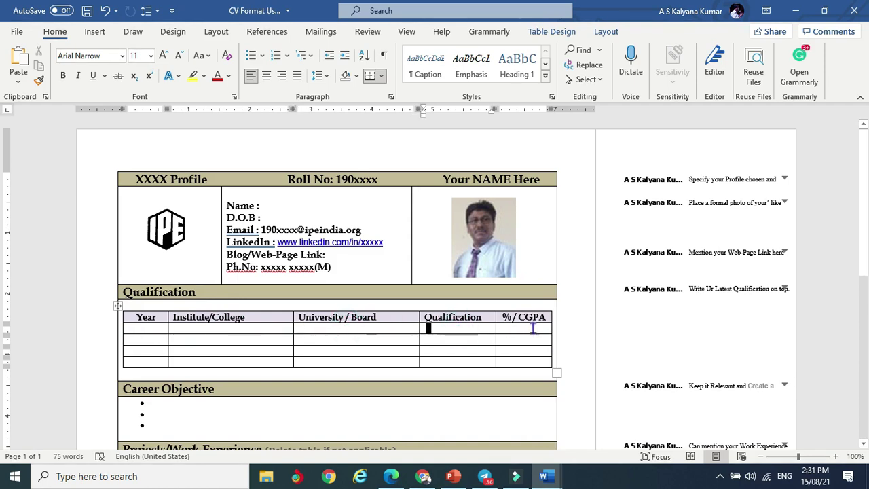
{"action": "left_click", "coordinate": [527, 328]}
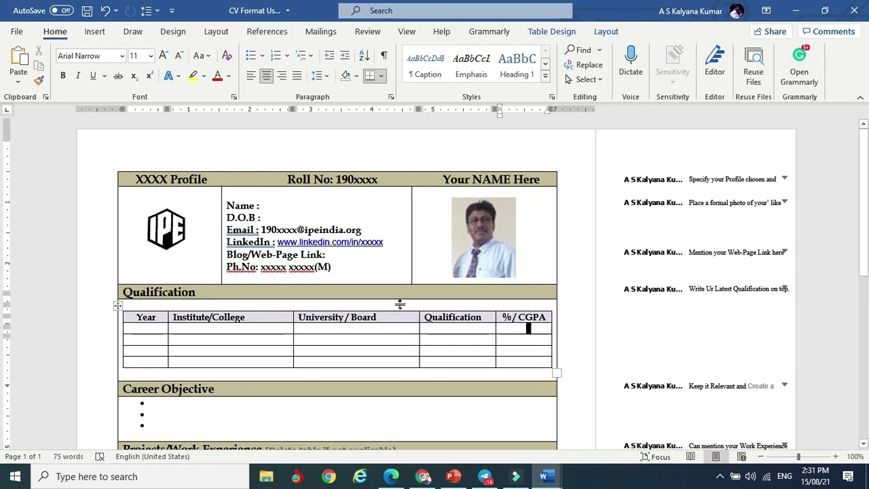
Expand the Keep it Relevant and Work Experience comments in the margin
{"action": "scroll", "coordinate": [180, 357], "scroll_direction": "down", "scroll_amount": 2}
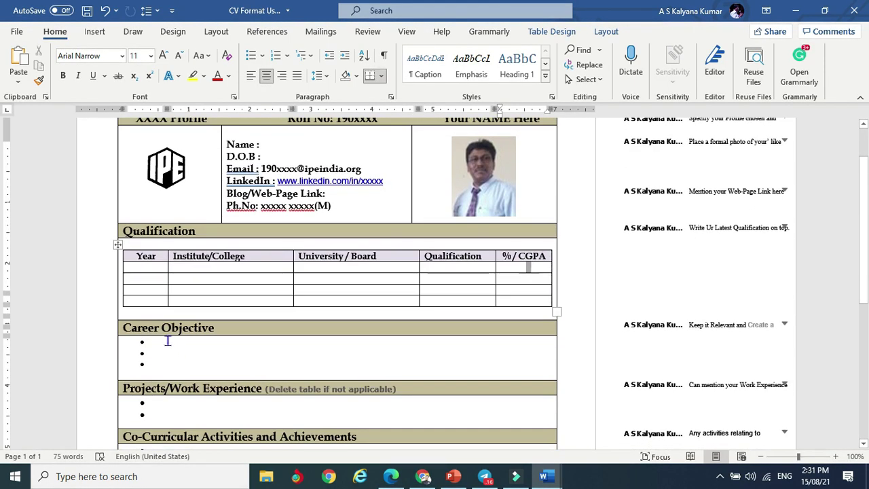
{"action": "left_click", "coordinate": [691, 325]}
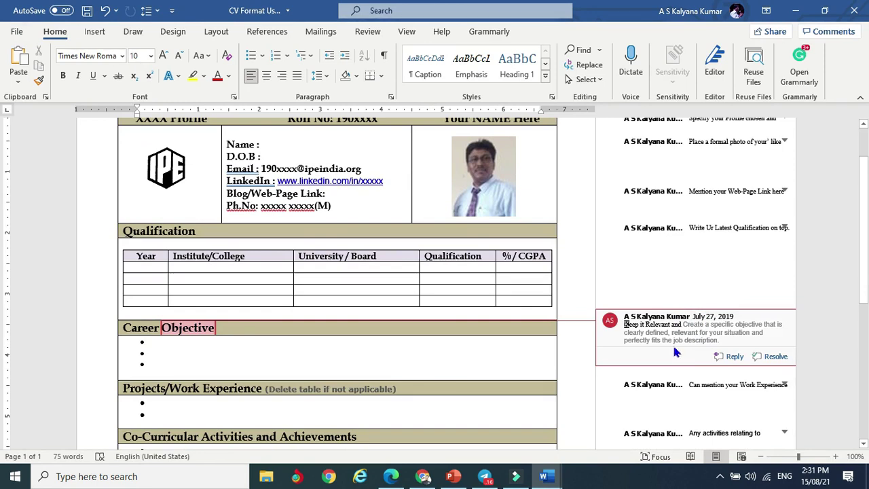
{"action": "left_click", "coordinate": [675, 384]}
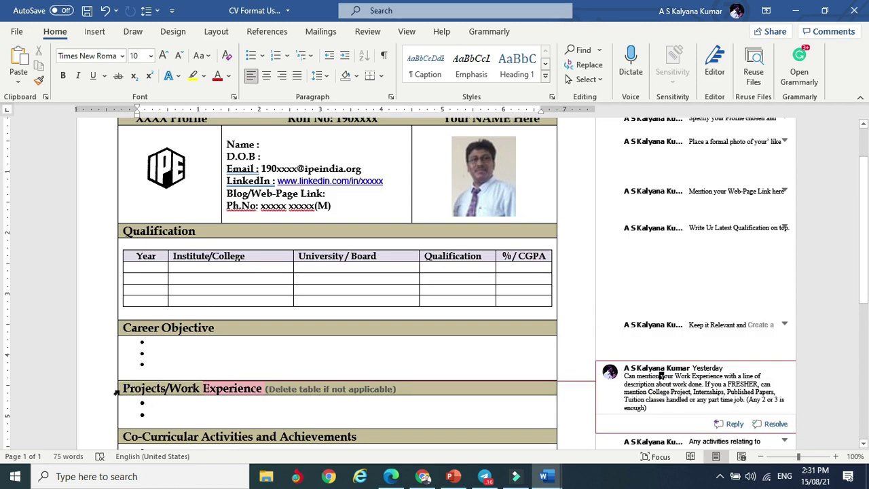
{"action": "left_click", "coordinate": [102, 396]}
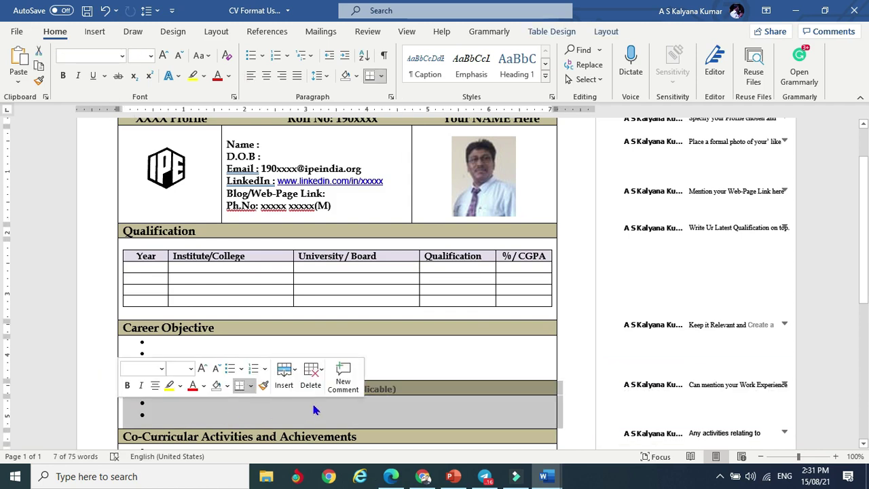
{"action": "left_click", "coordinate": [394, 406]}
{"action": "scroll", "coordinate": [393, 405], "scroll_direction": "down", "scroll_amount": 2}
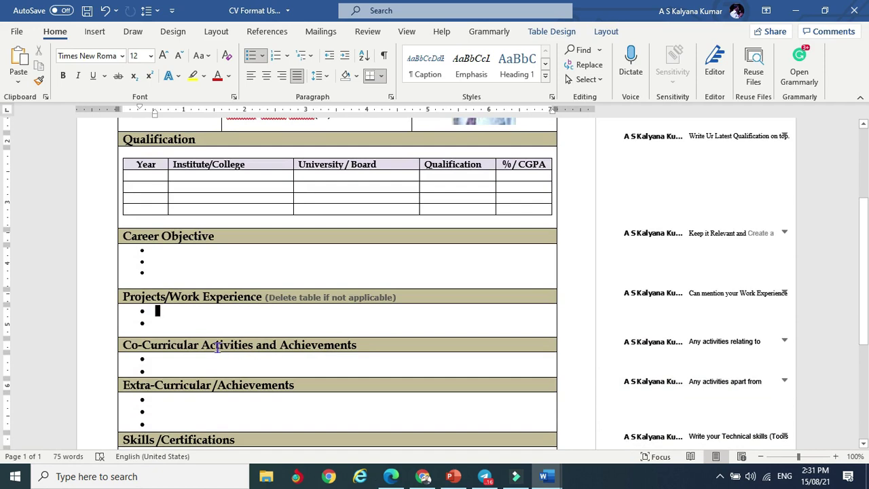
{"action": "left_click", "coordinate": [671, 345]}
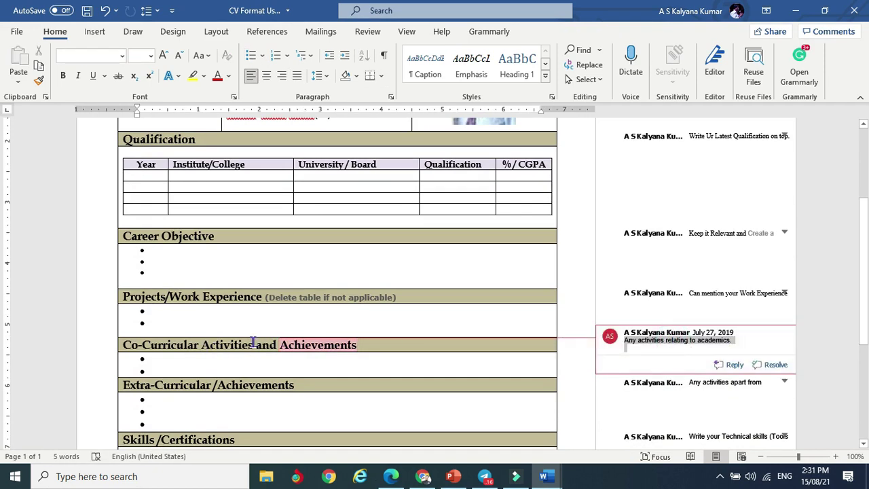
{"action": "left_click", "coordinate": [218, 365]}
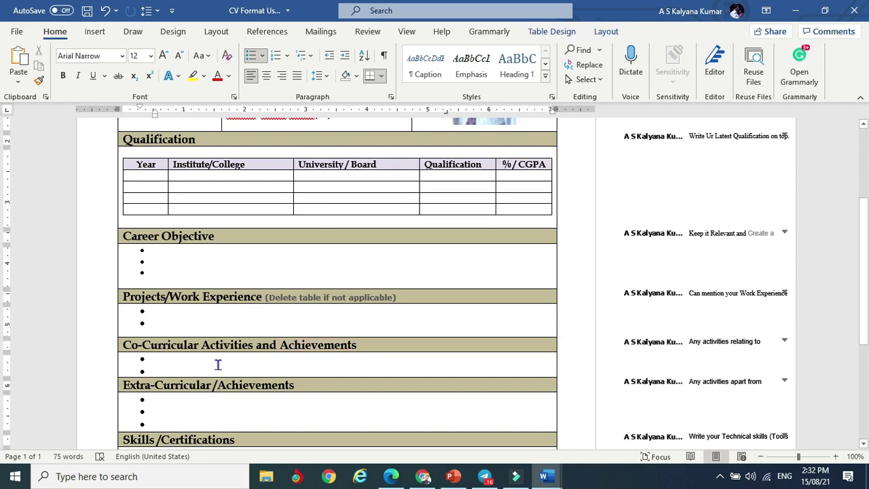
{"action": "scroll", "coordinate": [220, 362], "scroll_direction": "down", "scroll_amount": 6}
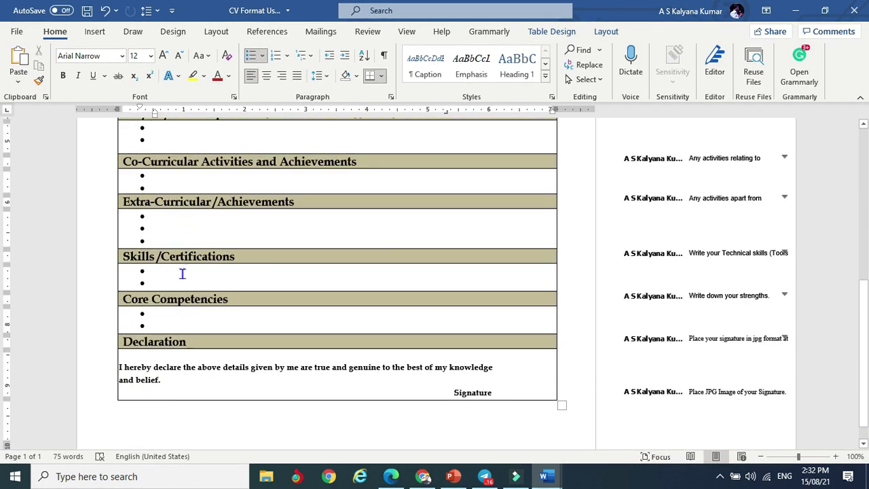
{"action": "left_click", "coordinate": [661, 303]}
{"action": "left_click", "coordinate": [726, 297]}
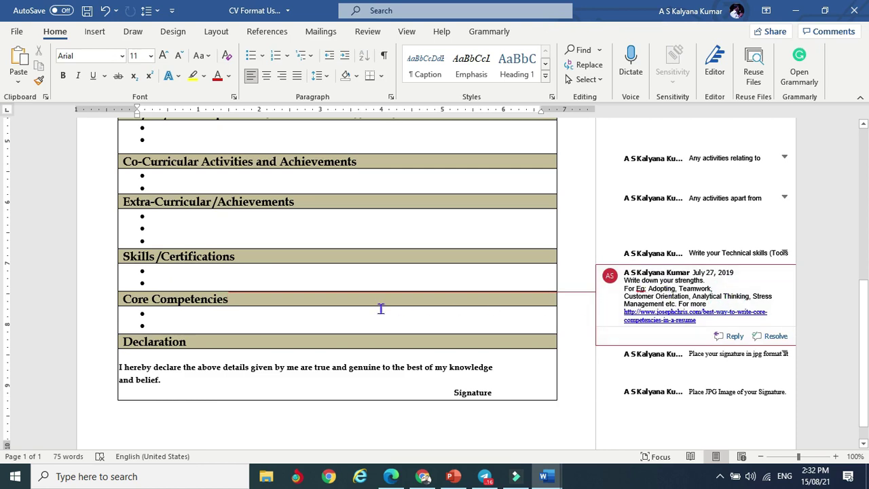
{"action": "left_click", "coordinate": [206, 340]}
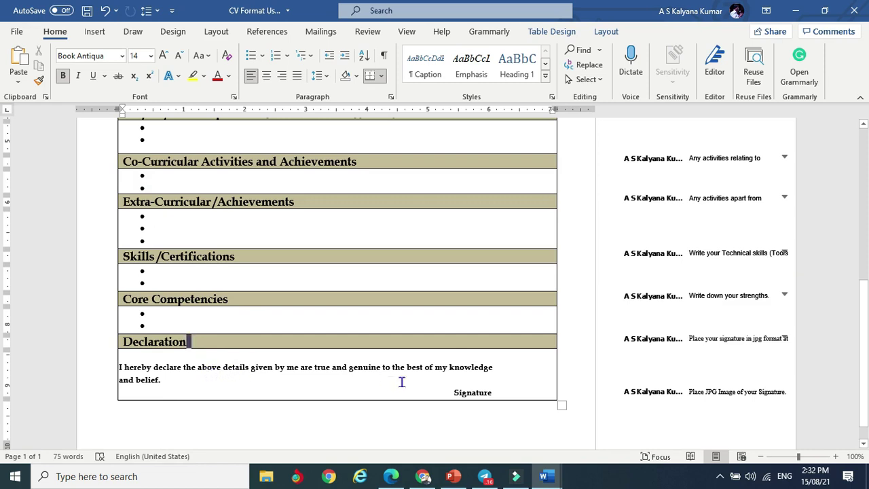
{"action": "left_click", "coordinate": [483, 383]}
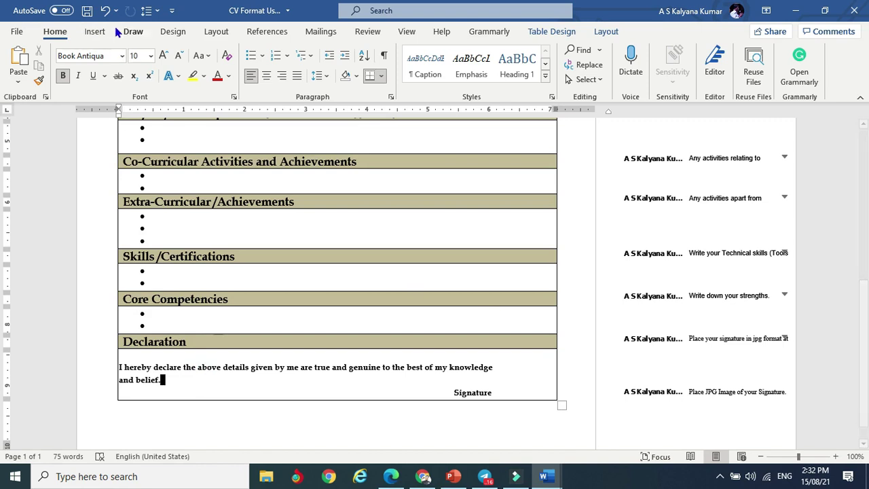
Insert the signature image from the Pictures folder into the CV
{"action": "left_click", "coordinate": [99, 36]}
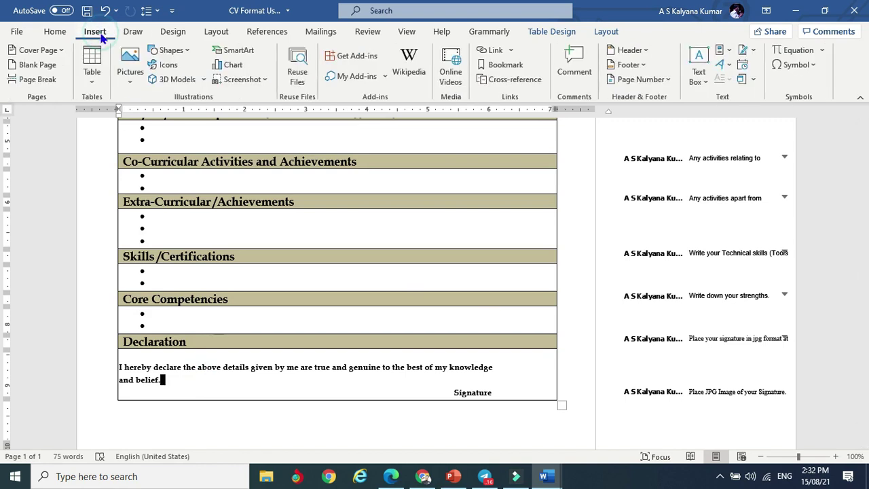
{"action": "left_click", "coordinate": [131, 73]}
{"action": "left_click", "coordinate": [161, 118]}
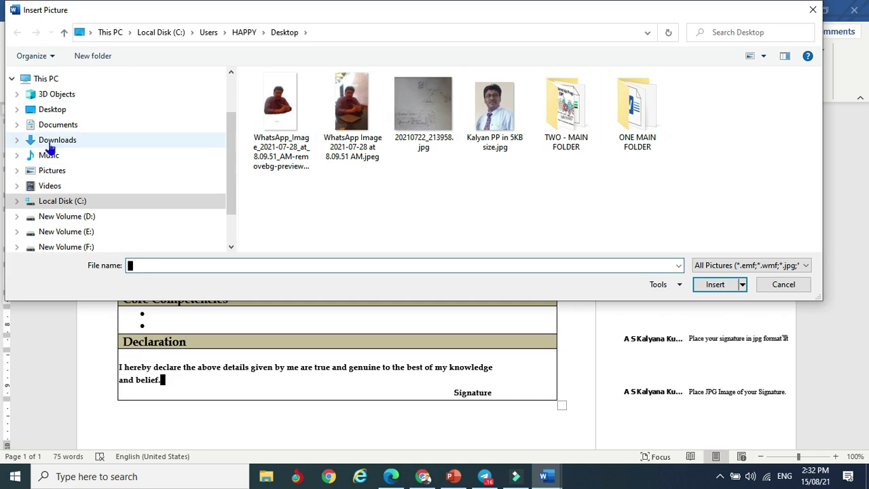
{"action": "left_click", "coordinate": [57, 170]}
{"action": "scroll", "coordinate": [796, 173], "scroll_direction": "down", "scroll_amount": 5}
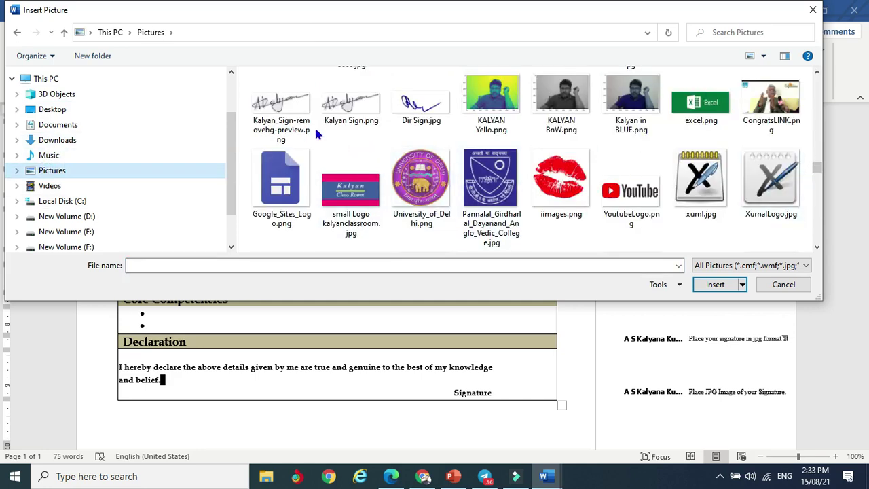
{"action": "left_click", "coordinate": [351, 100]}
{"action": "left_click", "coordinate": [715, 285]}
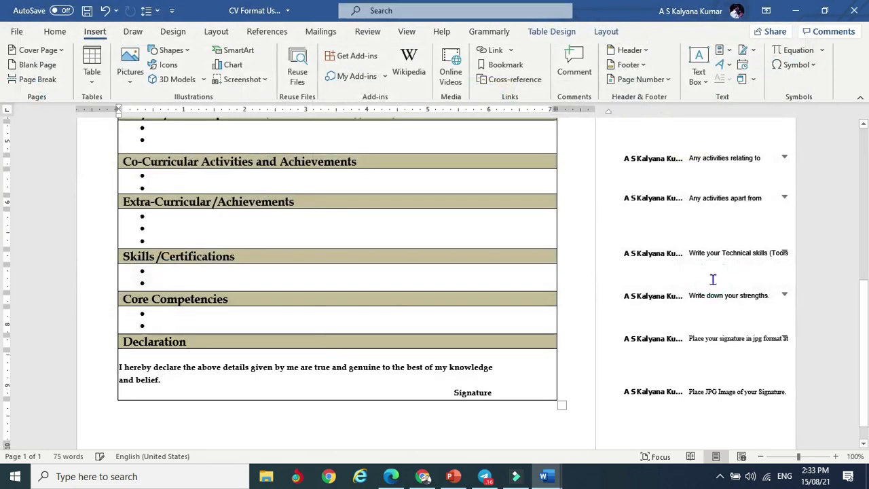
Set the signature Behind Text, shrink it to 0.19" by 0.55", and tilt it slightly
{"action": "right_click", "coordinate": [303, 269]}
{"action": "mouse_move", "coordinate": [346, 395]}
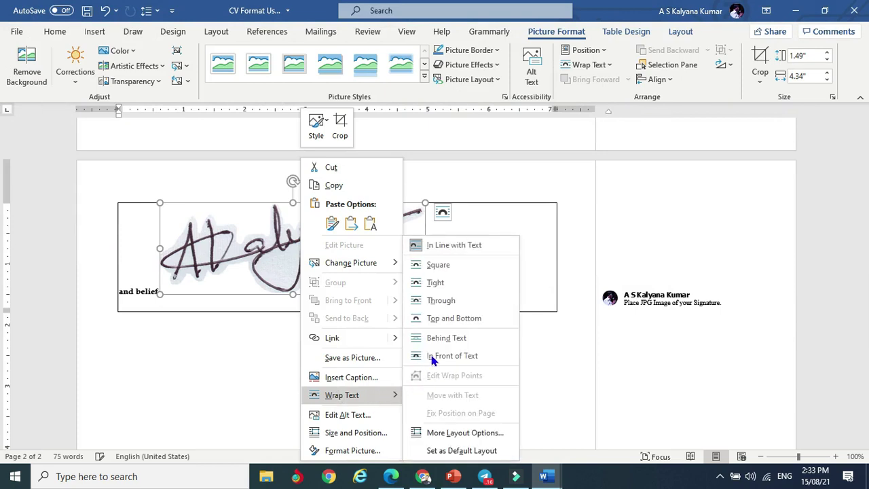
{"action": "left_click", "coordinate": [458, 337]}
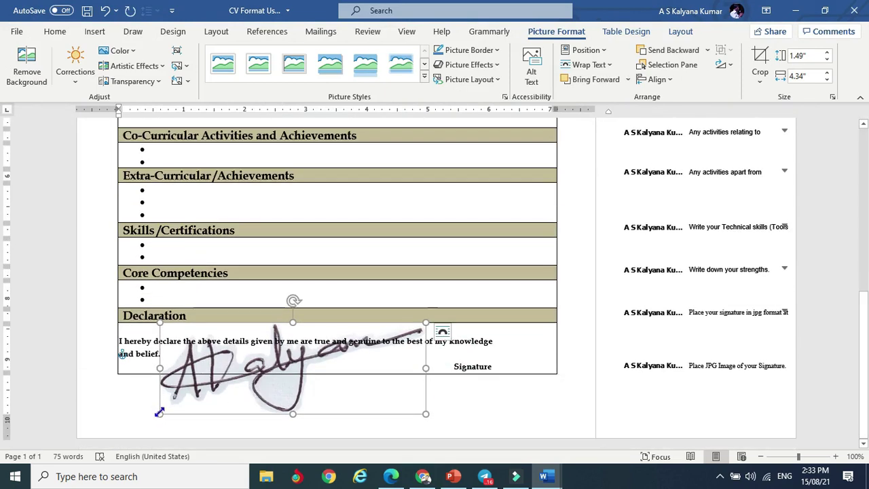
{"action": "mouse_move", "coordinate": [160, 413]}
{"action": "left_mouse_down"}
{"action": "mouse_move", "coordinate": [391, 335]}
{"action": "mouse_move", "coordinate": [501, 356]}
{"action": "mouse_move", "coordinate": [496, 363]}
{"action": "left_mouse_up"}
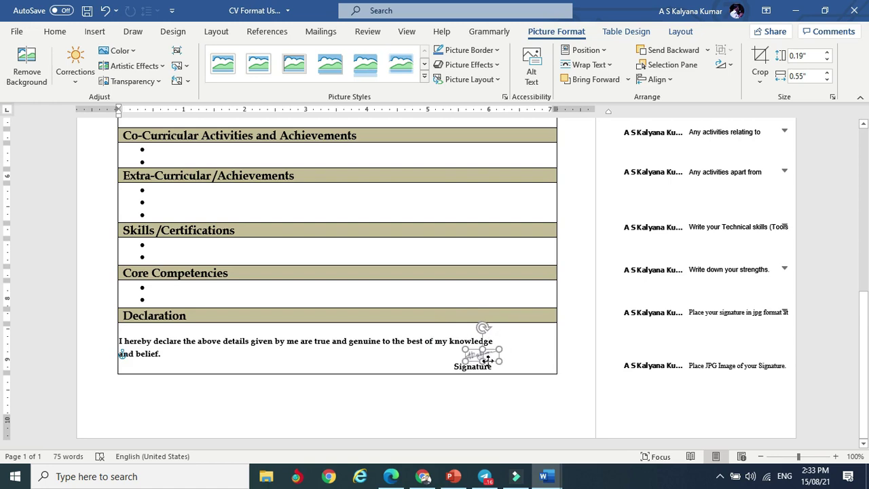
{"action": "left_click_drag", "start_coordinate": [483, 328], "coordinate": [474, 330]}
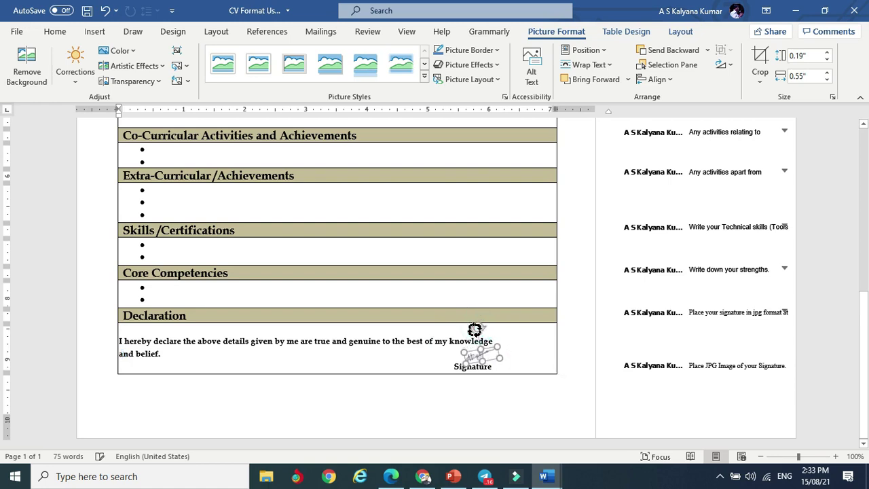
Switch to the filled-in Sample CV and place the cursor beside its contact details
{"action": "left_click", "coordinate": [455, 401]}
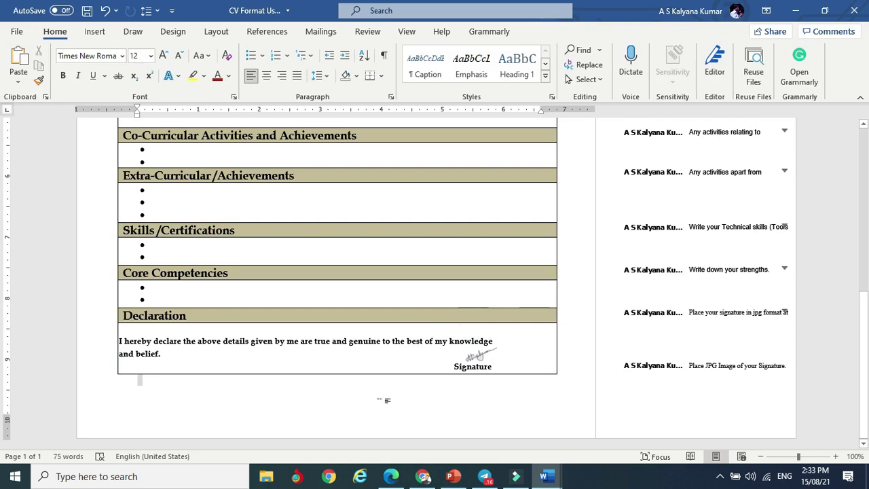
{"action": "scroll", "coordinate": [380, 401], "scroll_direction": "up", "scroll_amount": 5}
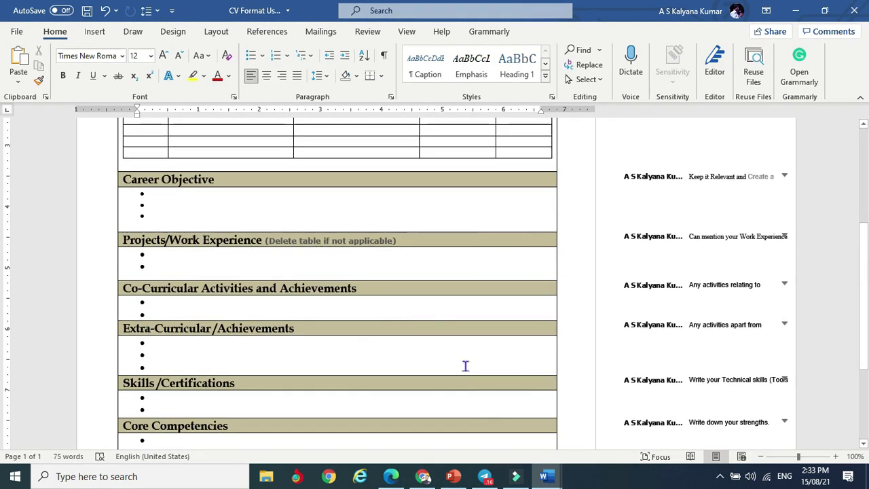
{"action": "mouse_move", "coordinate": [547, 479]}
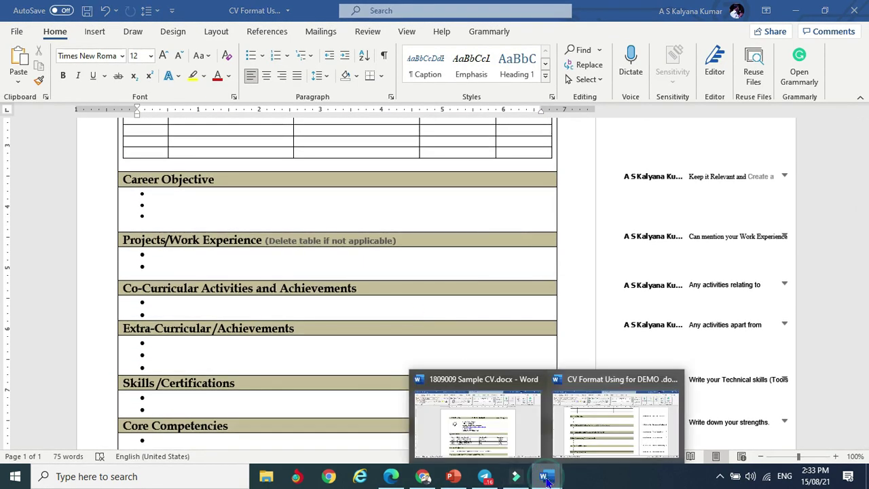
{"action": "left_click", "coordinate": [465, 442]}
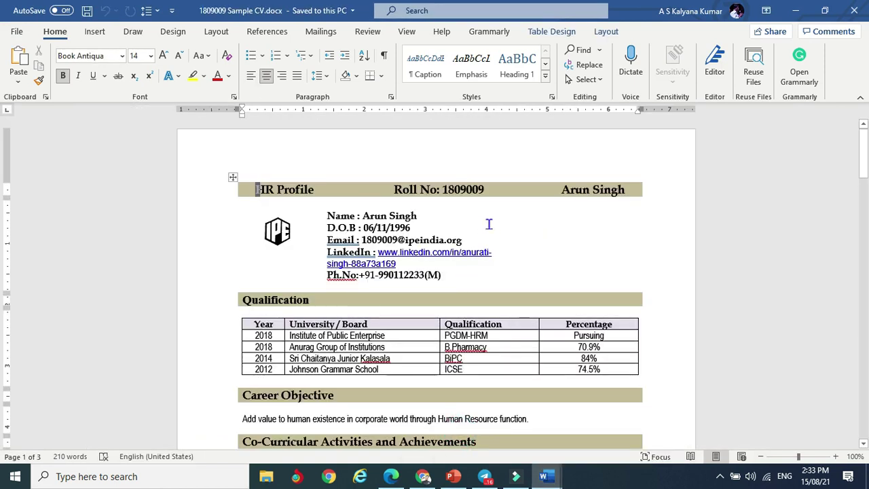
{"action": "left_click", "coordinate": [233, 180]}
{"action": "left_click", "coordinate": [577, 237]}
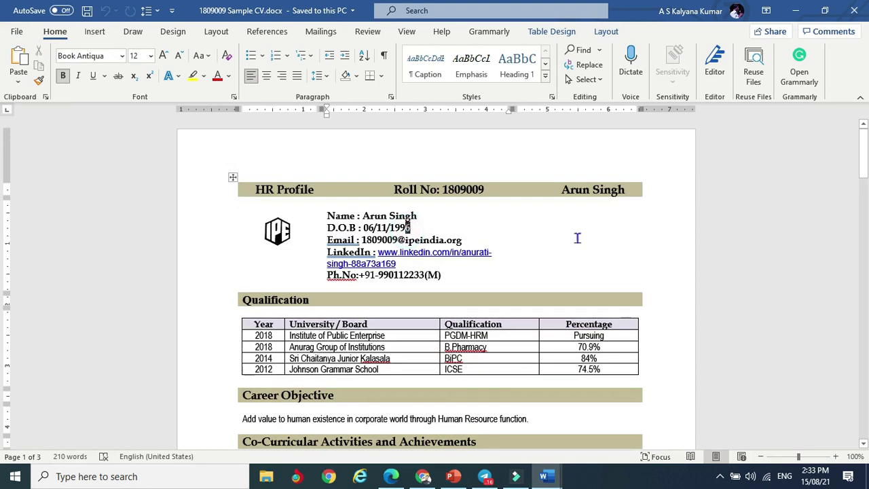
Insert the background-removed portrait photo from the Desktop into the sample CV
{"action": "left_click", "coordinate": [94, 32]}
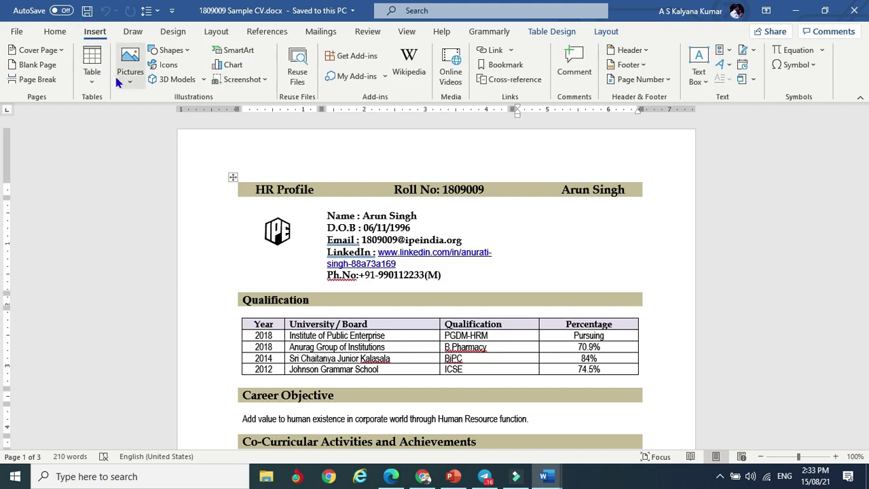
{"action": "left_click", "coordinate": [132, 82]}
{"action": "left_click", "coordinate": [154, 116]}
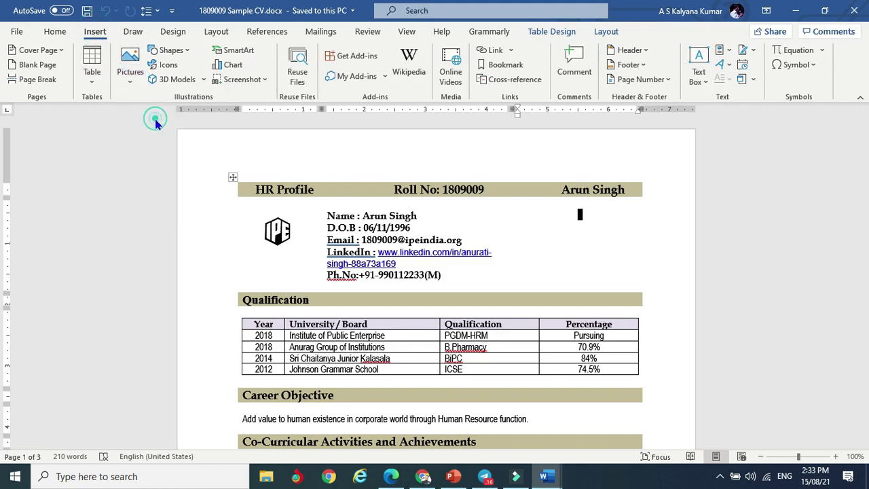
{"action": "left_click", "coordinate": [60, 110]}
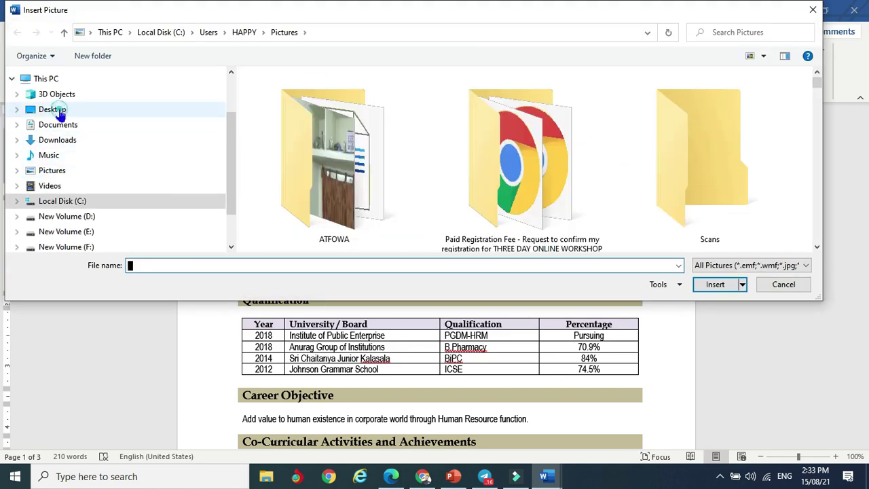
{"action": "left_click", "coordinate": [649, 167]}
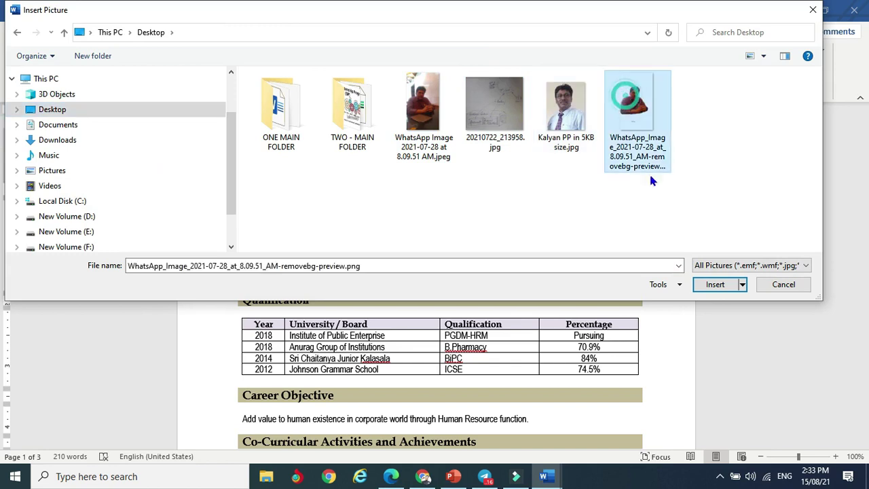
{"action": "left_click", "coordinate": [716, 284]}
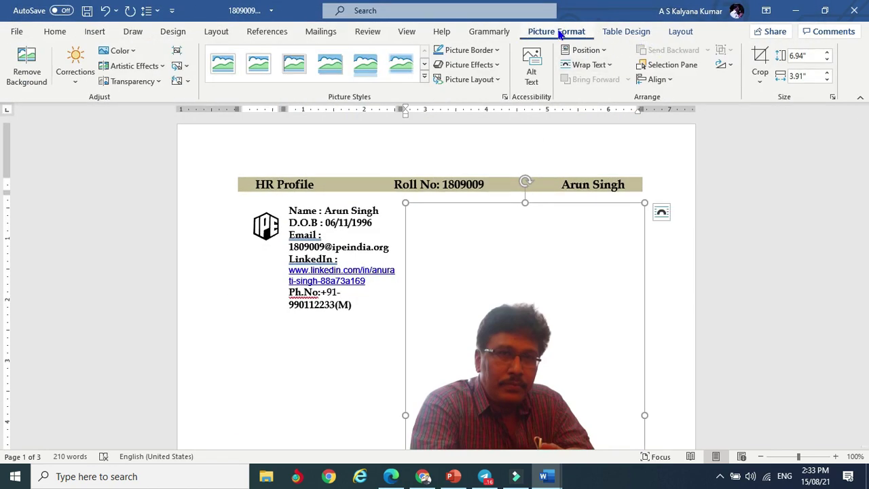
Crop the photo's top, bottom and right margins down to 3.51" by 3.41"
{"action": "left_click", "coordinate": [760, 76]}
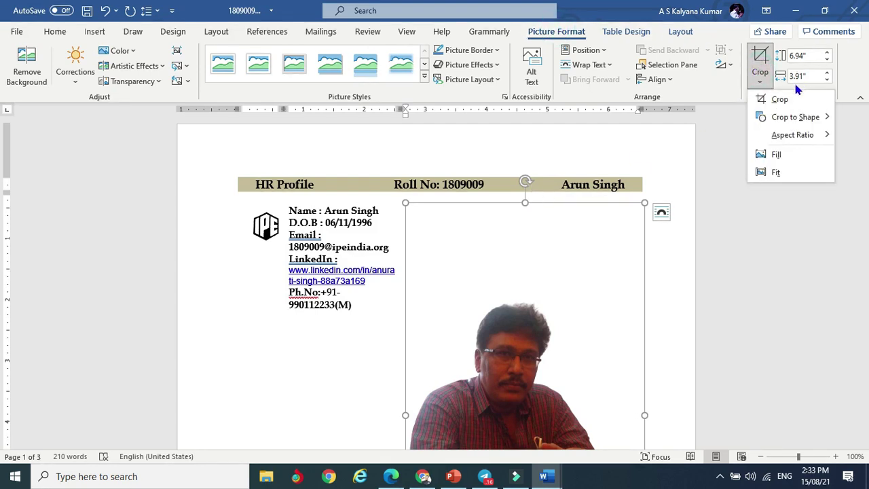
{"action": "left_click", "coordinate": [779, 100]}
{"action": "left_click_drag", "start_coordinate": [525, 203], "coordinate": [518, 301]}
{"action": "scroll", "coordinate": [554, 324], "scroll_direction": "down", "scroll_amount": 3}
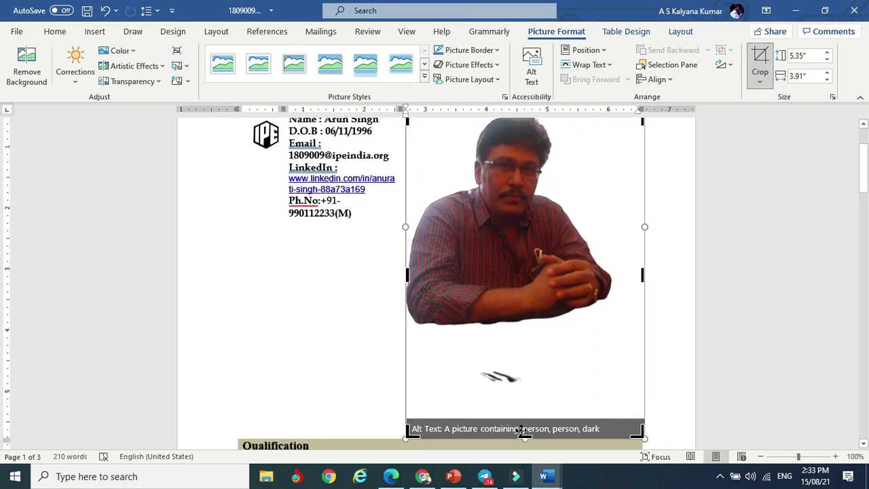
{"action": "left_click_drag", "start_coordinate": [525, 437], "coordinate": [525, 324]}
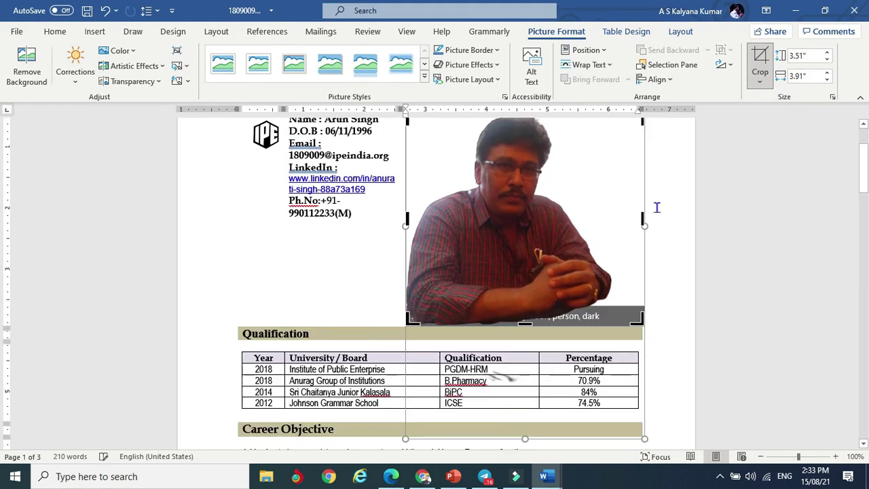
{"action": "left_click_drag", "start_coordinate": [639, 215], "coordinate": [613, 220]}
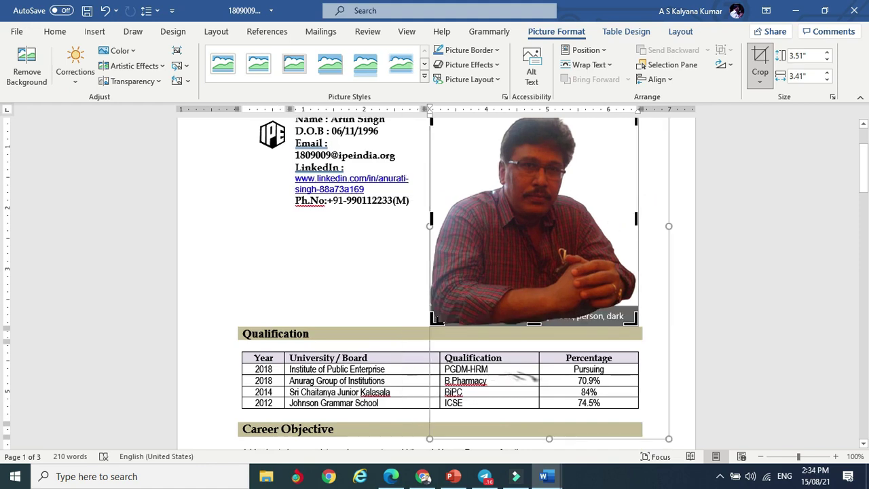
{"action": "left_click", "coordinate": [398, 307]}
{"action": "left_click", "coordinate": [466, 283]}
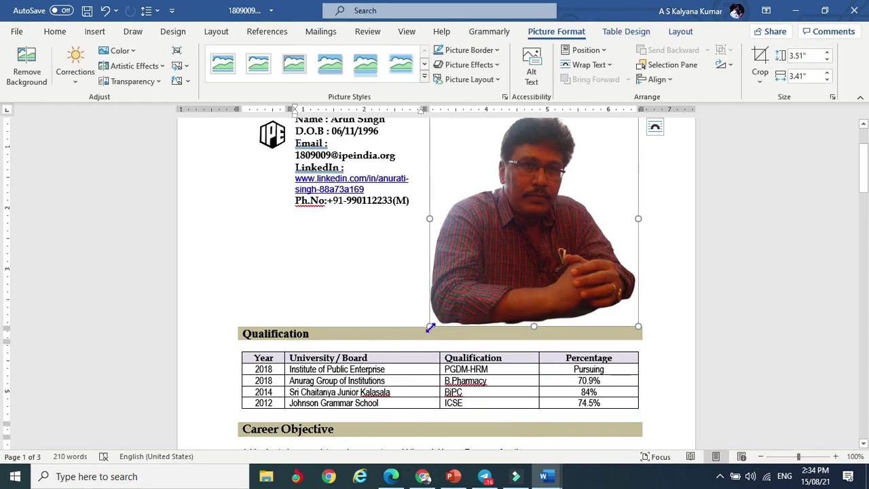
Resize the photo to 1.05" by 1.02", set it Behind Text, and nudge it beside the contact details
{"action": "left_click_drag", "start_coordinate": [430, 327], "coordinate": [539, 192]}
{"action": "scroll", "coordinate": [561, 150], "scroll_direction": "up", "scroll_amount": 2}
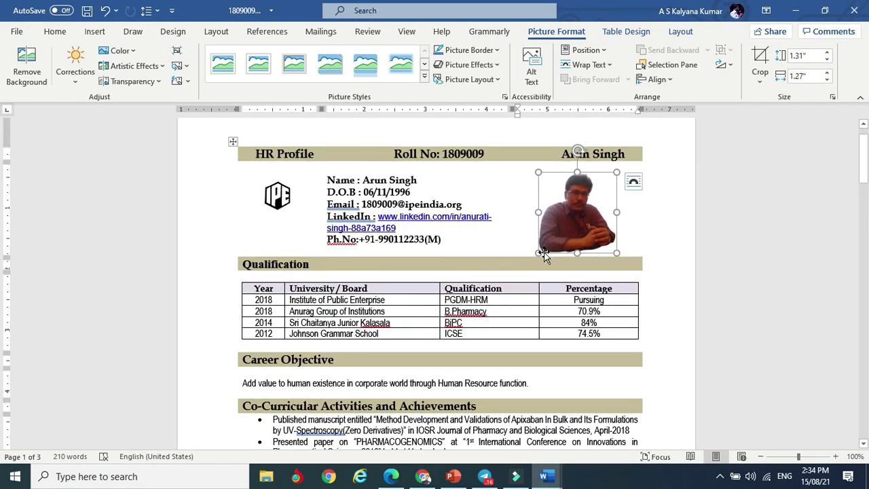
{"action": "left_click_drag", "start_coordinate": [536, 253], "coordinate": [546, 237]}
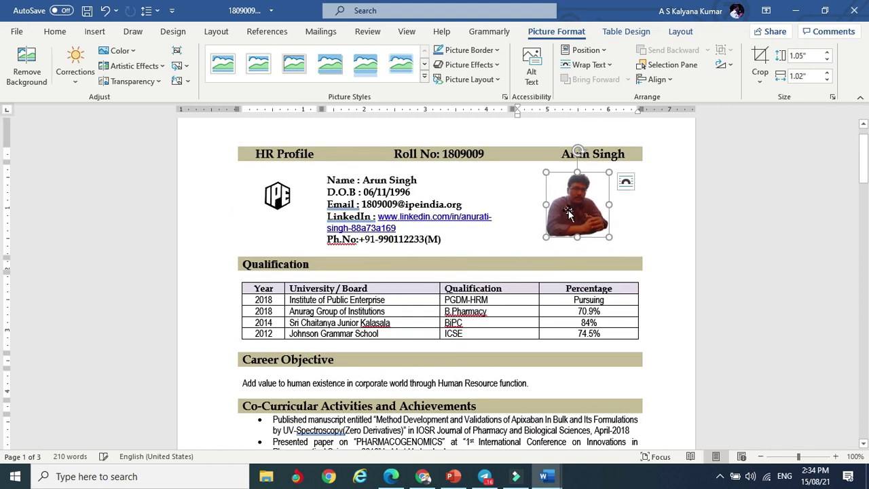
{"action": "right_click", "coordinate": [588, 215]}
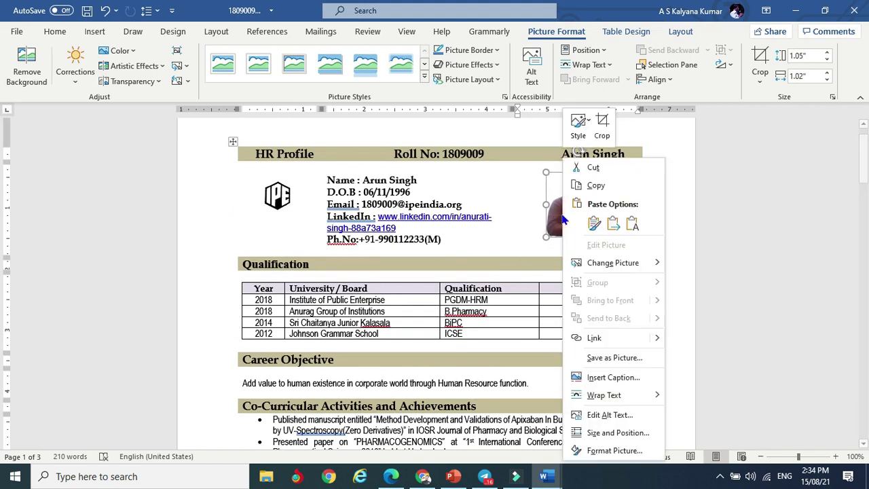
{"action": "mouse_move", "coordinate": [604, 406]}
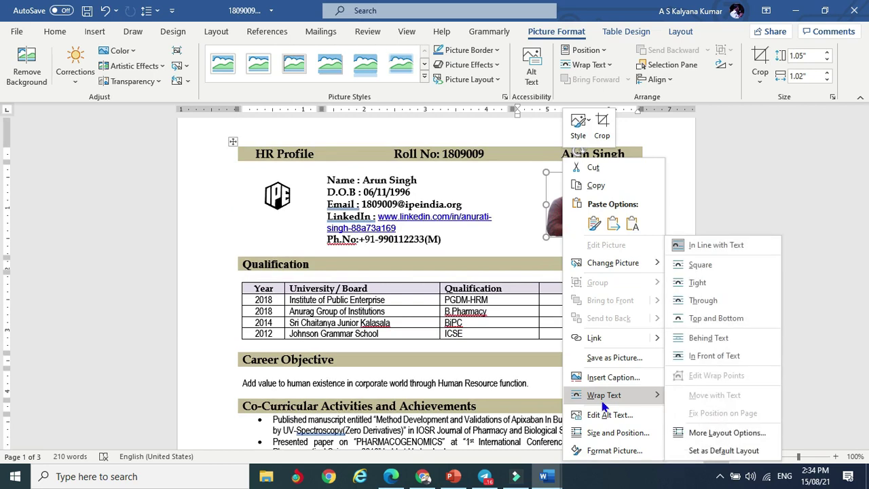
{"action": "left_click", "coordinate": [709, 338]}
{"action": "left_click_drag", "start_coordinate": [583, 205], "coordinate": [577, 210]}
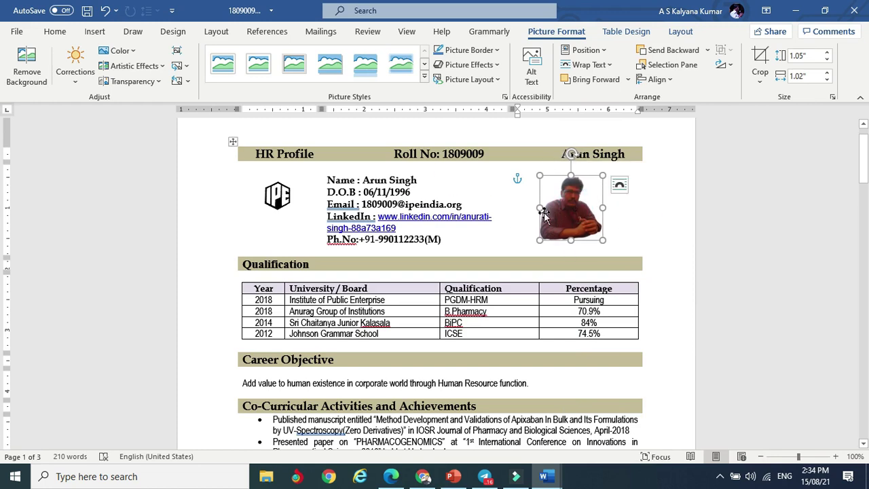
{"action": "left_click", "coordinate": [233, 141]}
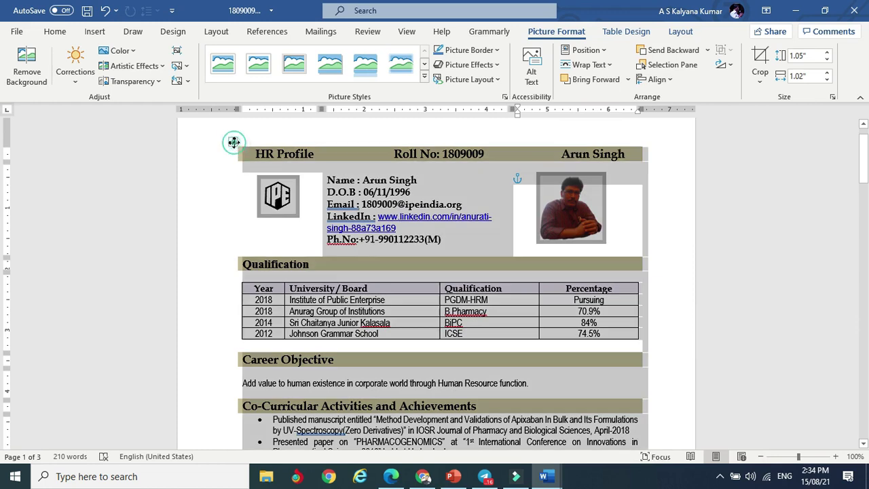
Apply All borders to the HR Profile header table via Table Properties > Borders and Shading
{"action": "right_click", "coordinate": [386, 176]}
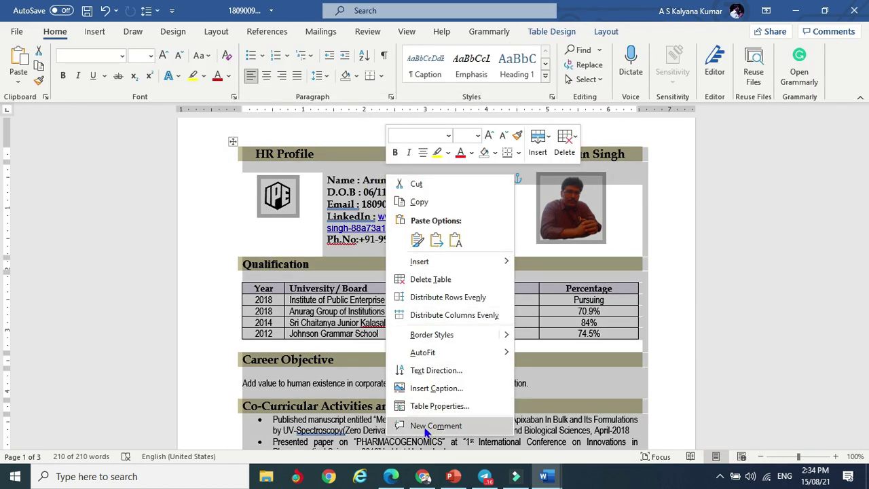
{"action": "left_click", "coordinate": [439, 406]}
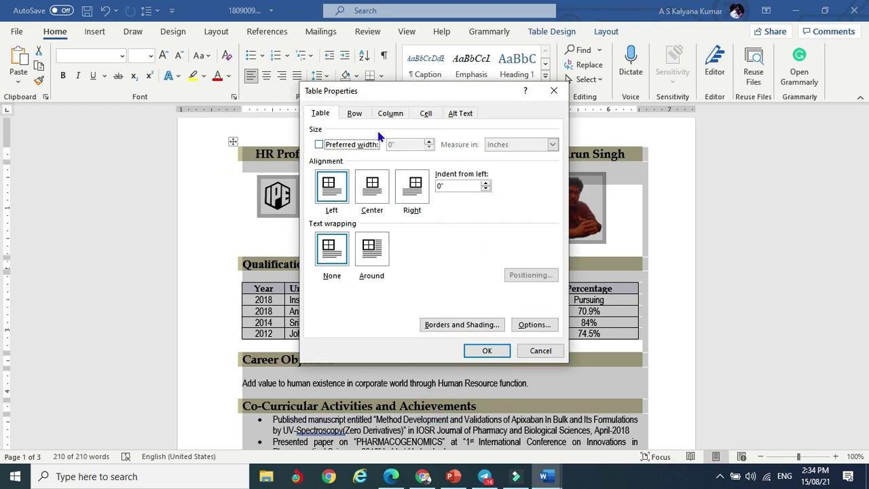
{"action": "left_click", "coordinate": [459, 327]}
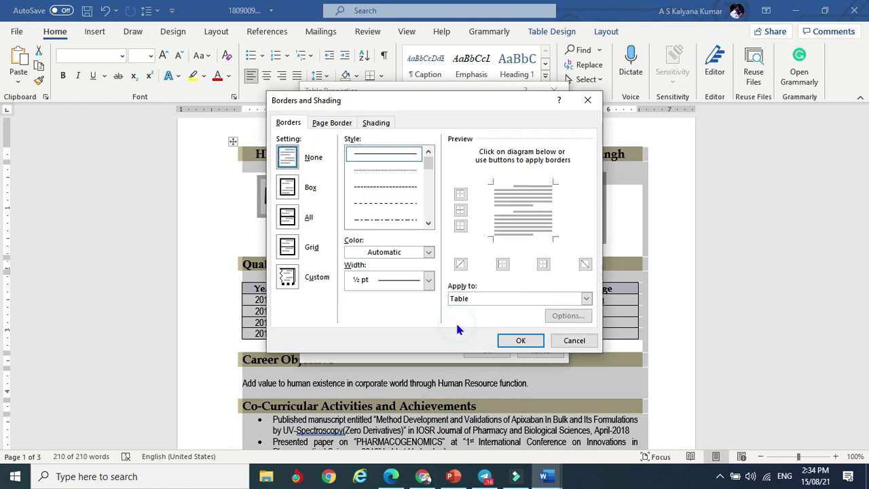
{"action": "left_click", "coordinate": [297, 218]}
{"action": "left_click", "coordinate": [534, 347]}
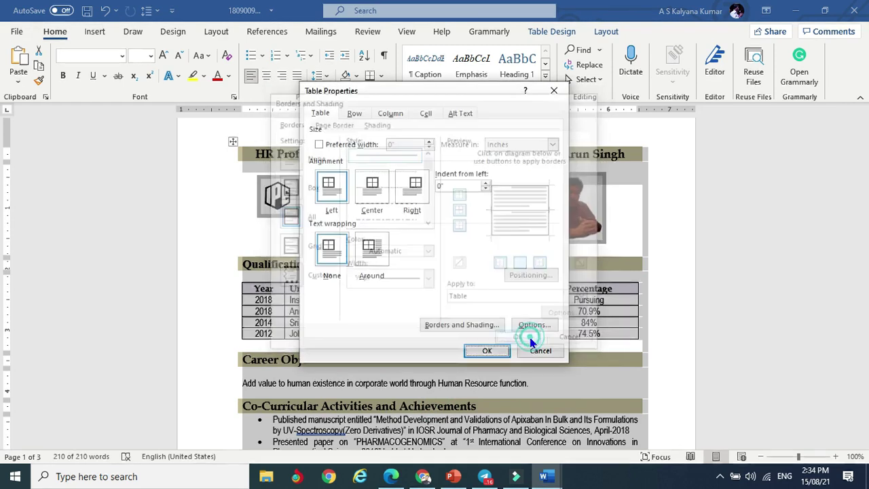
{"action": "left_click", "coordinate": [488, 351]}
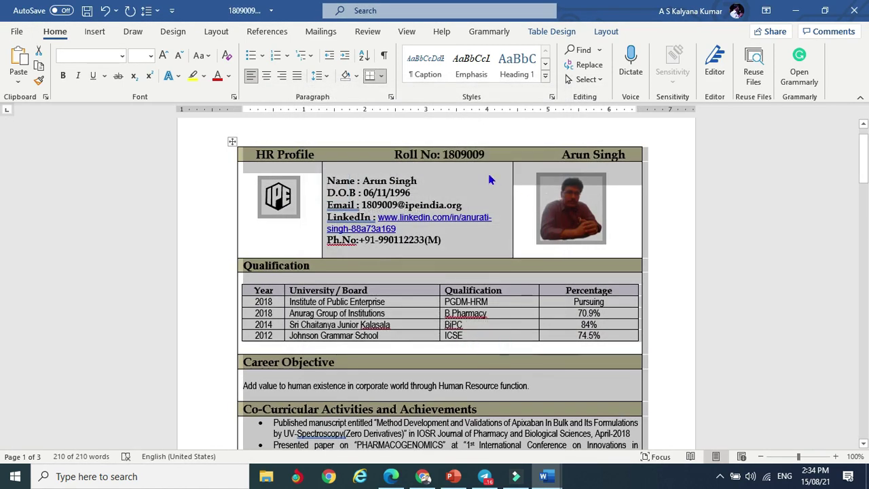
{"action": "left_click", "coordinate": [619, 214]}
Enlarge the header photo and move it right so it sits centred in its cell
{"action": "left_click", "coordinate": [576, 212]}
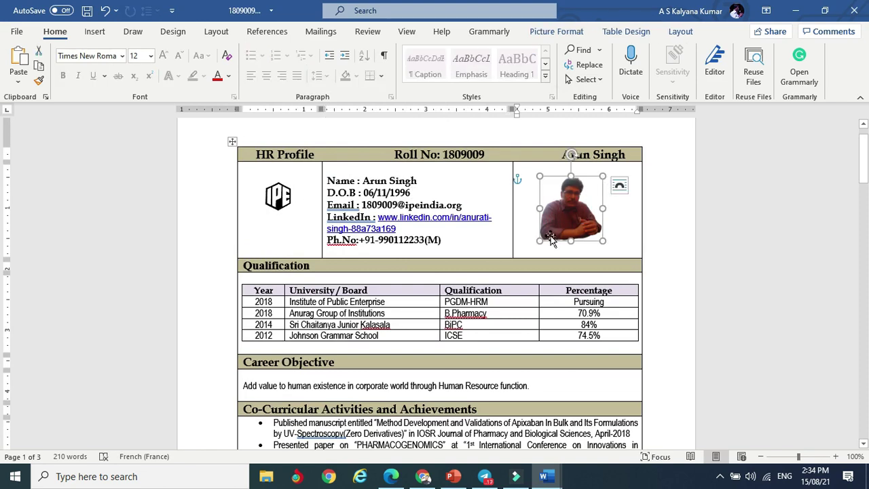
{"action": "left_click_drag", "start_coordinate": [540, 240], "coordinate": [529, 250]}
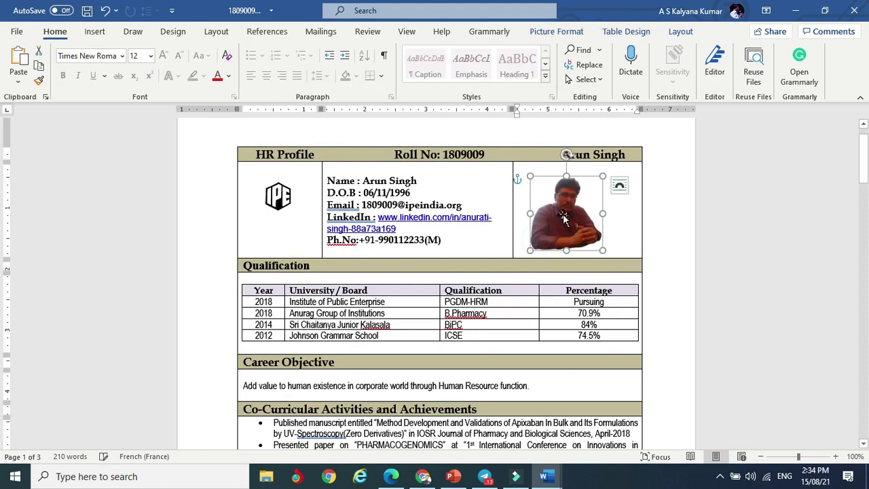
{"action": "left_click_drag", "start_coordinate": [562, 215], "coordinate": [582, 209]}
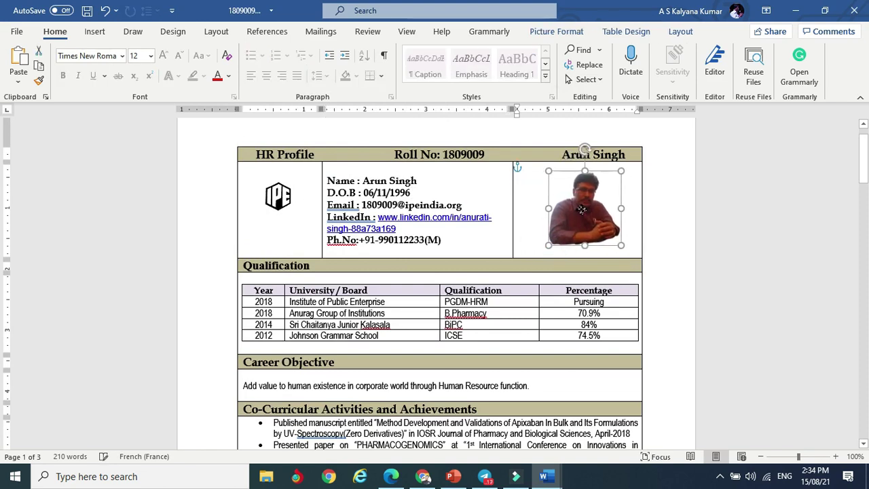
{"action": "left_click", "coordinate": [494, 194]}
Scroll down through the sample CV to the Declaration and signature
{"action": "scroll", "coordinate": [509, 254], "scroll_direction": "down", "scroll_amount": 3}
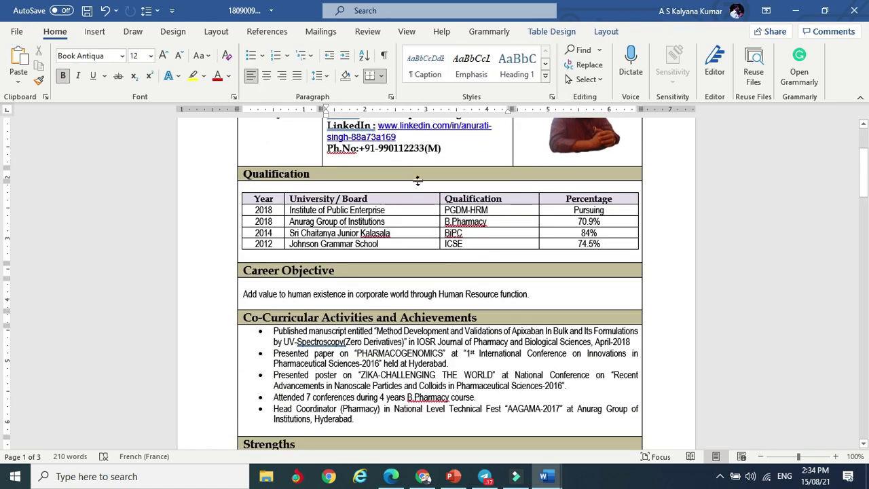
{"action": "scroll", "coordinate": [424, 266], "scroll_direction": "down", "scroll_amount": 9}
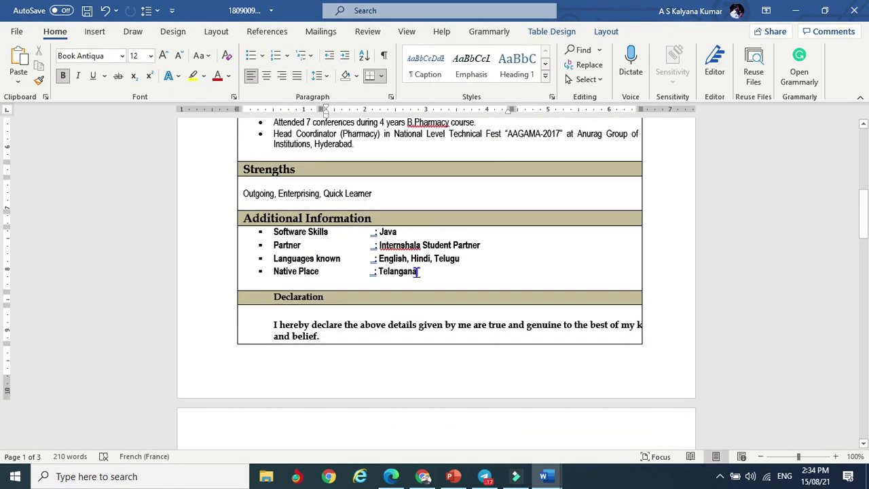
{"action": "scroll", "coordinate": [419, 272], "scroll_direction": "down", "scroll_amount": 6}
{"action": "scroll", "coordinate": [415, 269], "scroll_direction": "up", "scroll_amount": 20}
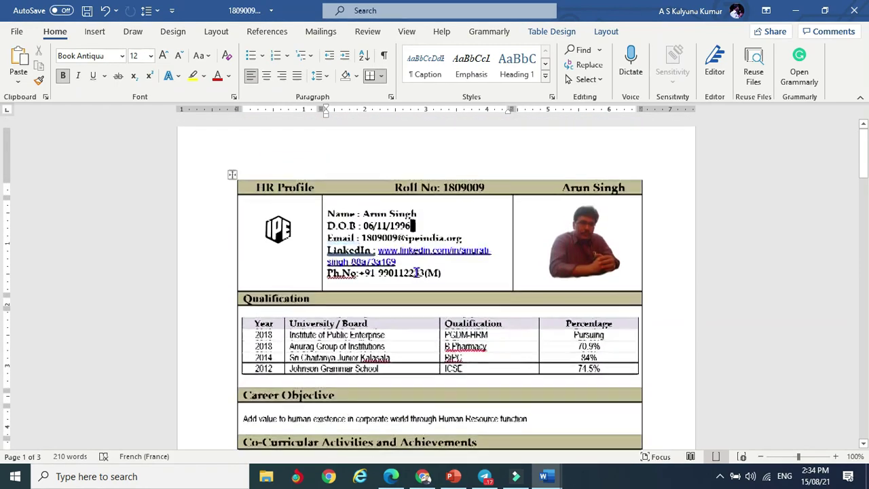
{"action": "scroll", "coordinate": [452, 181], "scroll_direction": "down", "scroll_amount": 15}
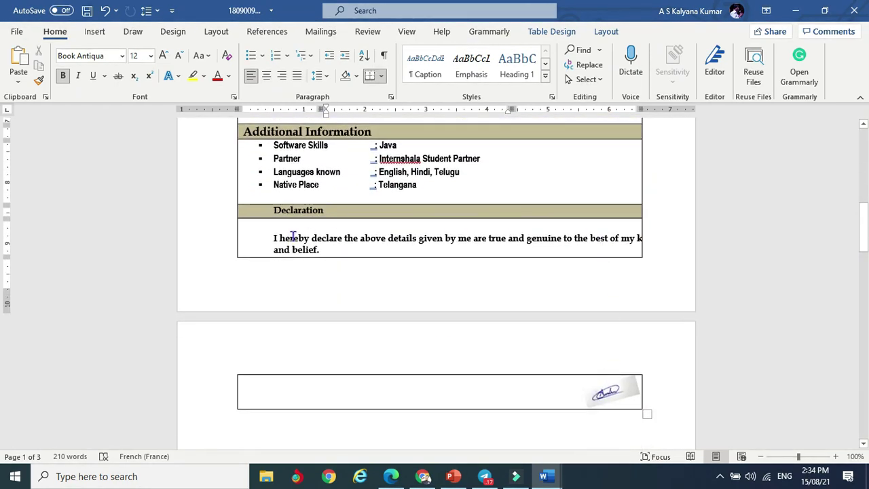
Delete the empty line above the declaration and select the signature image
{"action": "left_click", "coordinate": [275, 224]}
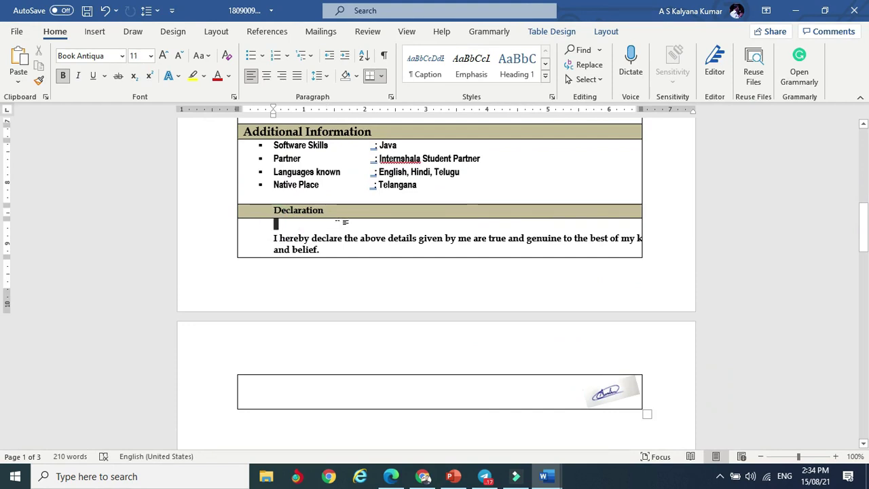
{"action": "key", "text": "Delete"}
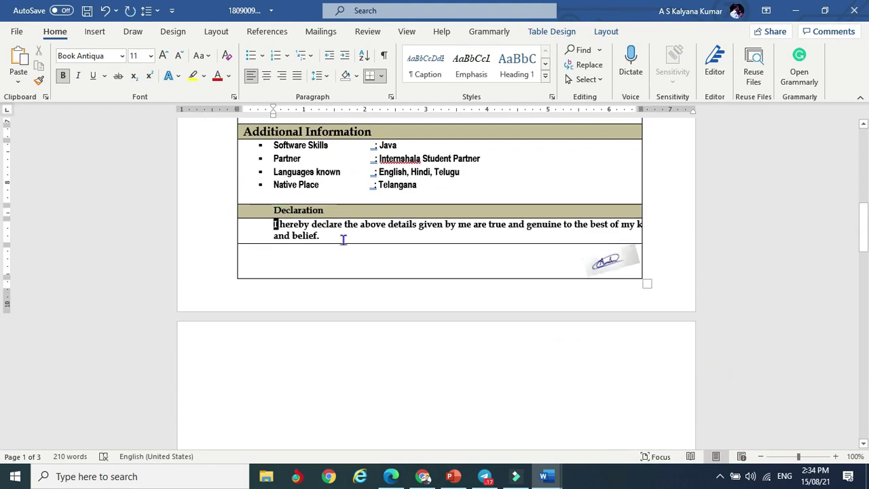
{"action": "left_click", "coordinate": [601, 260]}
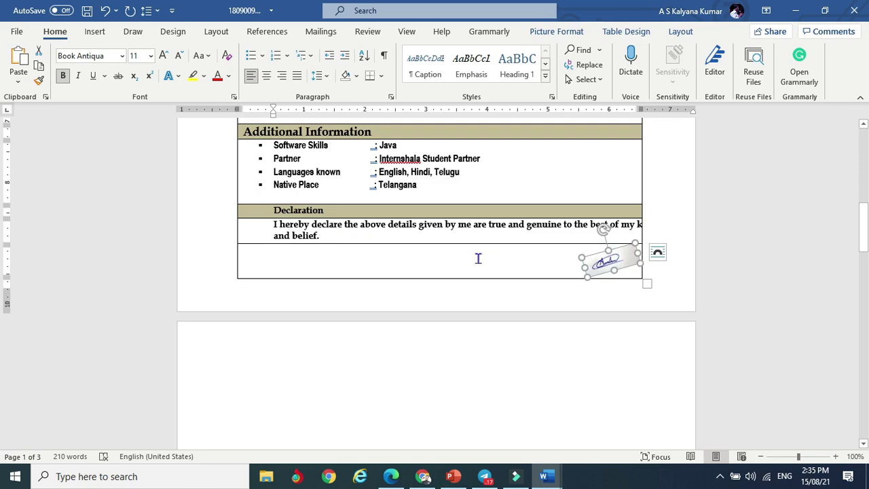
{"action": "left_click", "coordinate": [459, 256]}
{"action": "left_click", "coordinate": [613, 262]}
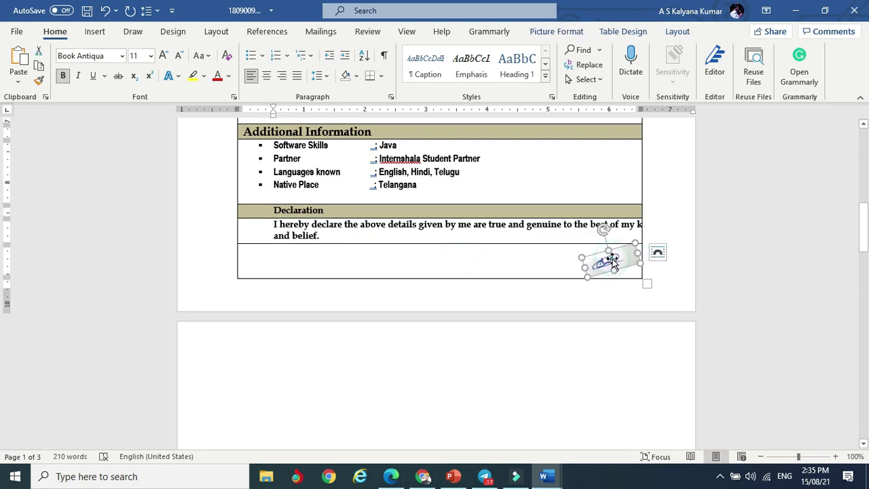
Rotate the signature to a shallower tilt, shrink it, and select the empty shaded table's rows
{"action": "left_click_drag", "start_coordinate": [603, 232], "coordinate": [606, 230]}
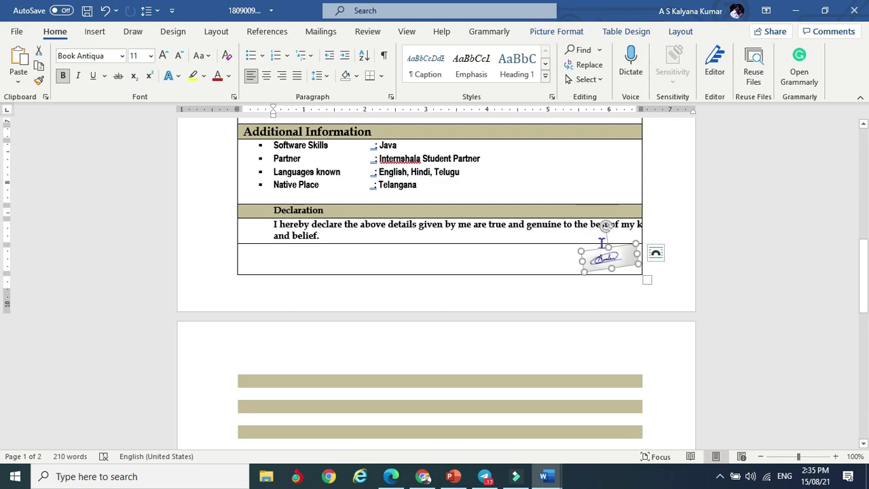
{"action": "left_click_drag", "start_coordinate": [585, 269], "coordinate": [591, 261]}
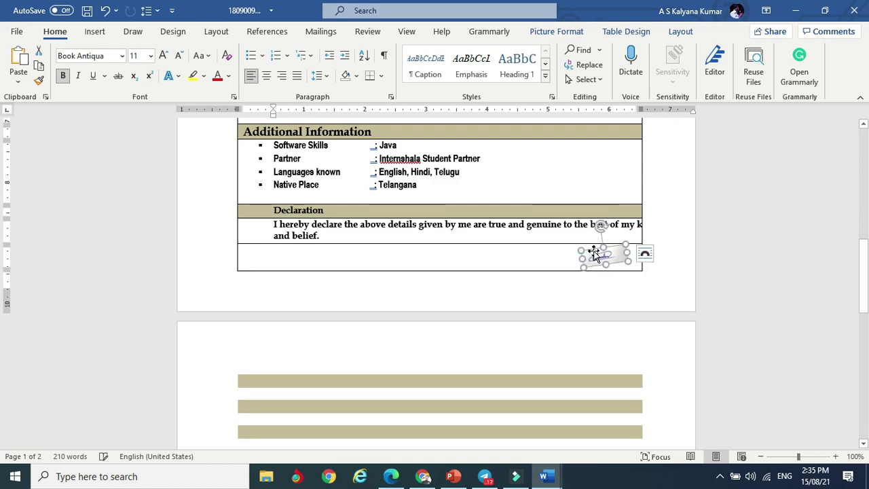
{"action": "left_click", "coordinate": [317, 258]}
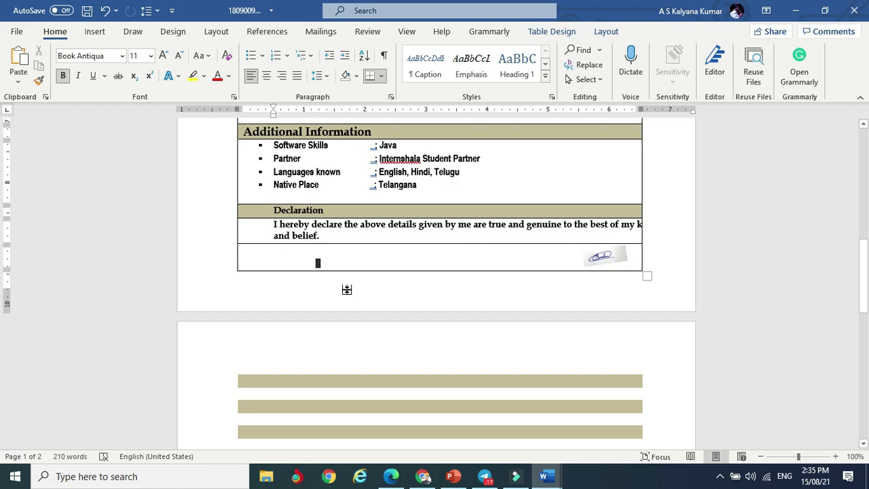
{"action": "scroll", "coordinate": [316, 317], "scroll_direction": "down", "scroll_amount": 4}
{"action": "left_click_drag", "start_coordinate": [217, 232], "coordinate": [218, 383]}
Delete the empty shaded table on page 2
{"action": "key", "text": "Left"}
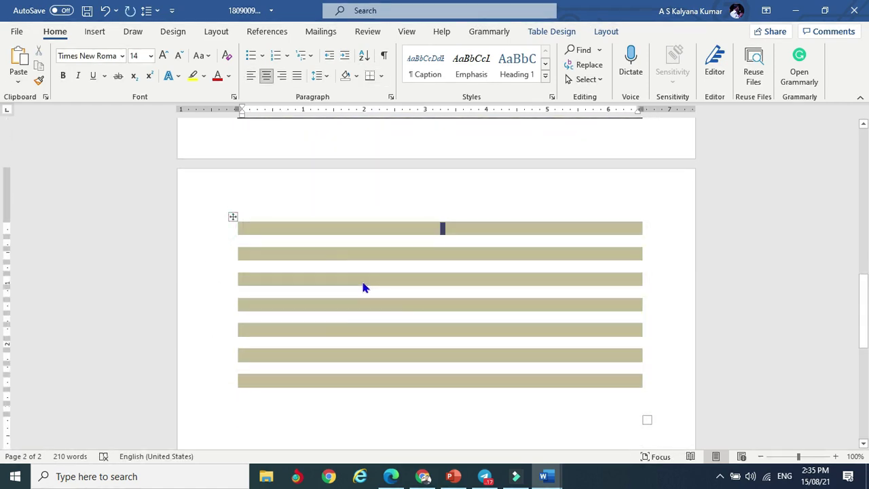
{"action": "right_click", "coordinate": [317, 224]}
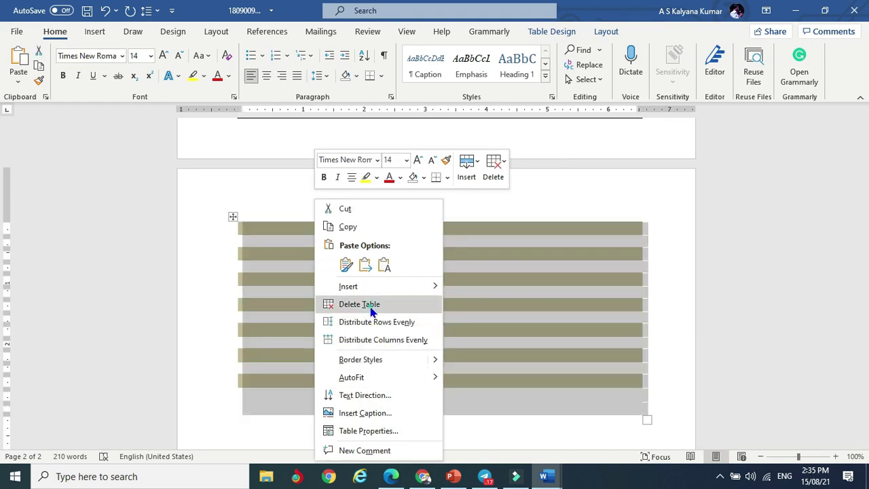
{"action": "left_click", "coordinate": [372, 310]}
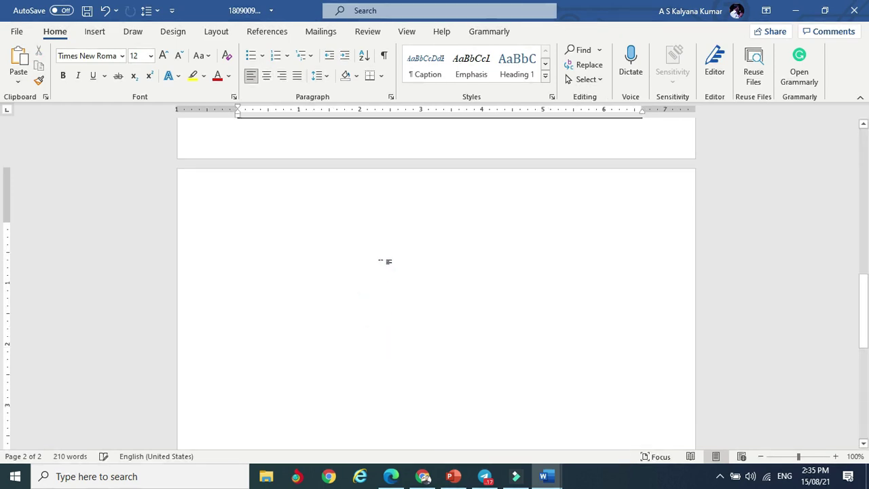
Remove the blank second page below the signature box
{"action": "scroll", "coordinate": [381, 264], "scroll_direction": "up", "scroll_amount": 4}
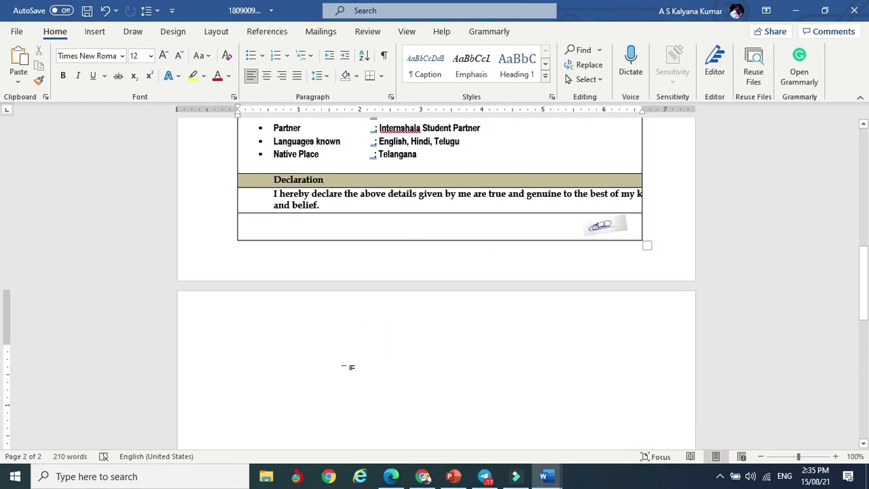
{"action": "left_click", "coordinate": [512, 261]}
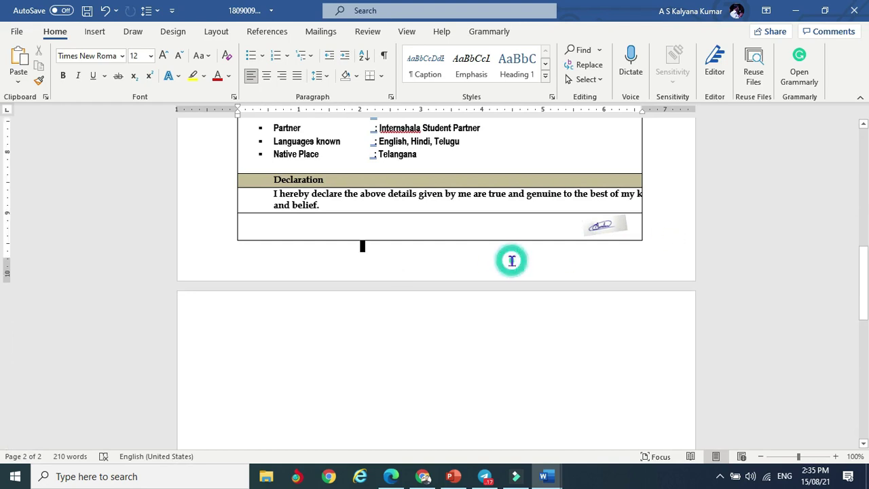
{"action": "key", "text": "Down"}
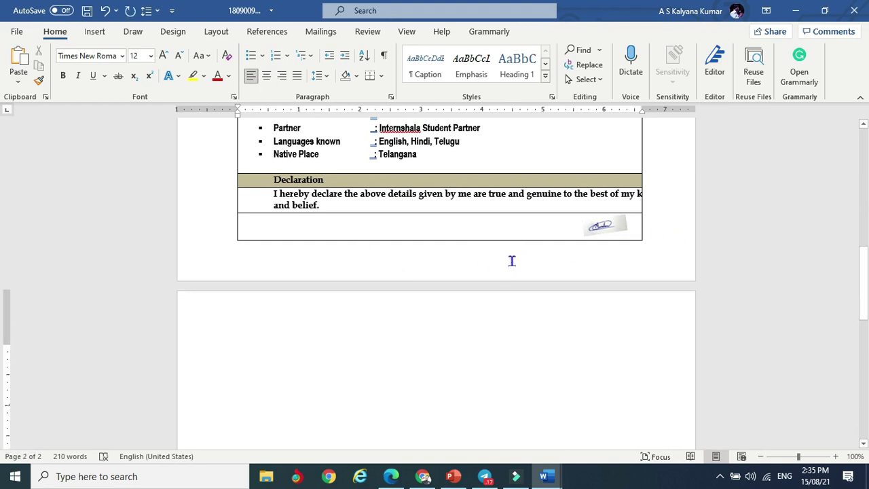
{"action": "left_click", "coordinate": [491, 254]}
{"action": "key", "text": "Delete"}
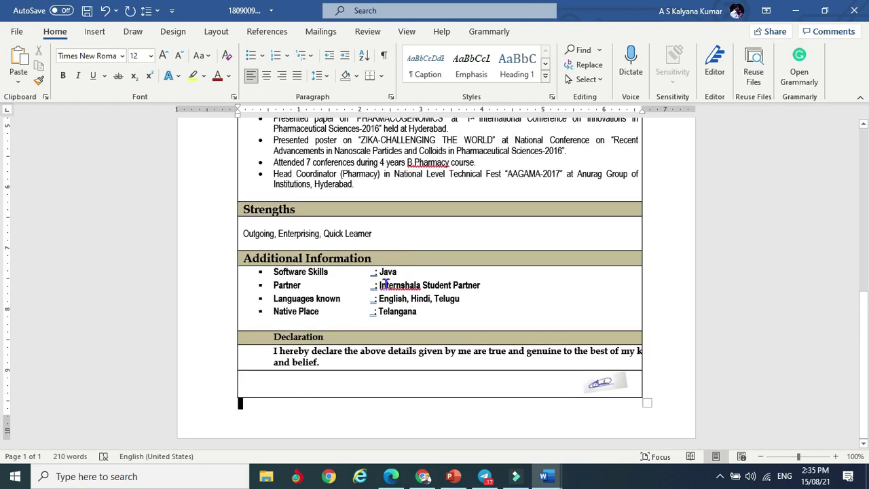
Set the top profile table's borders to None through Table Properties > Borders and Shading
{"action": "scroll", "coordinate": [385, 284], "scroll_direction": "up", "scroll_amount": 10}
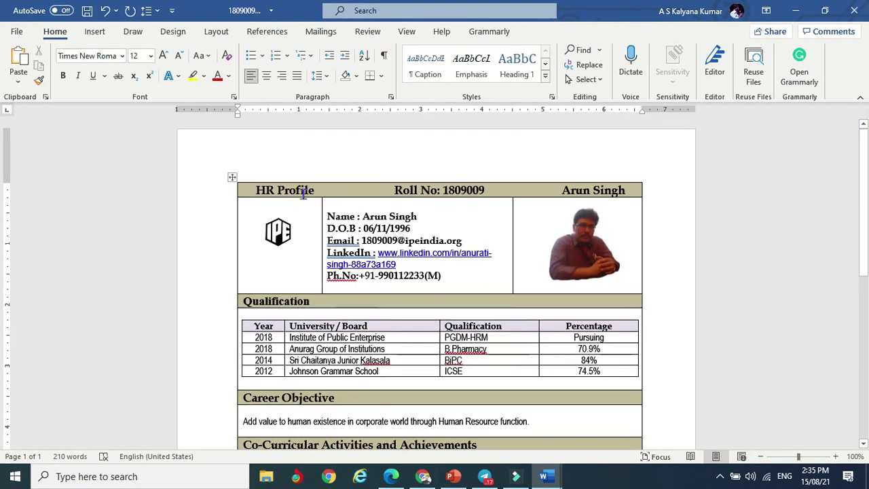
{"action": "left_click", "coordinate": [232, 178]}
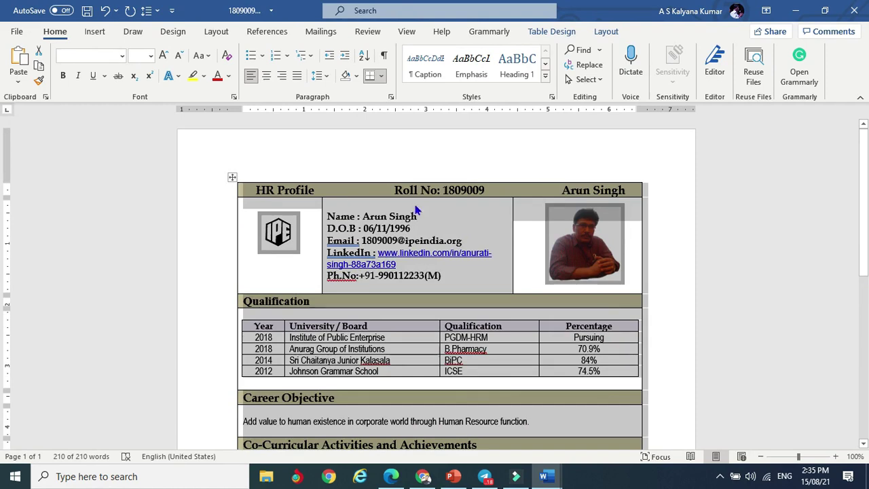
{"action": "right_click", "coordinate": [480, 199]}
{"action": "left_click", "coordinate": [551, 435]}
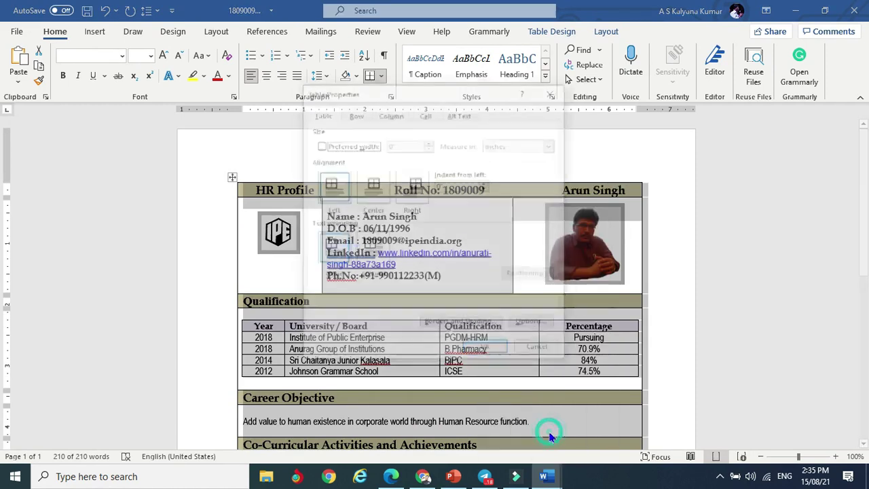
{"action": "left_click", "coordinate": [468, 326]}
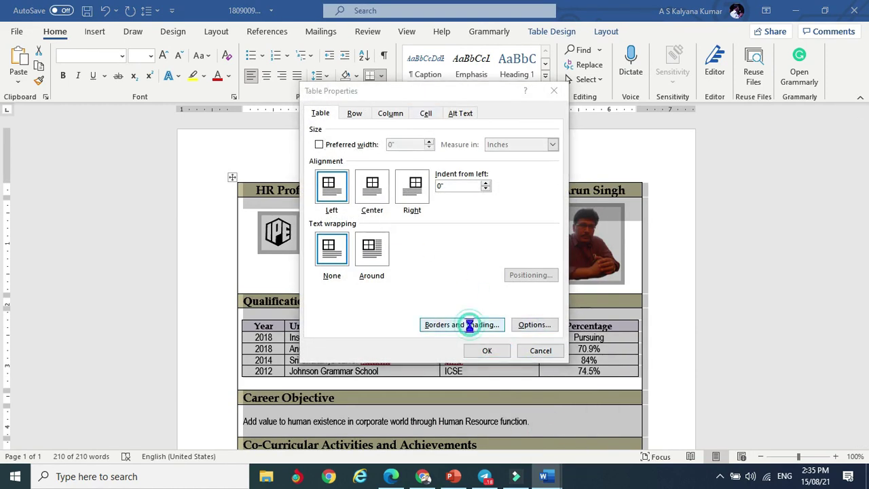
{"action": "left_click", "coordinate": [287, 158]}
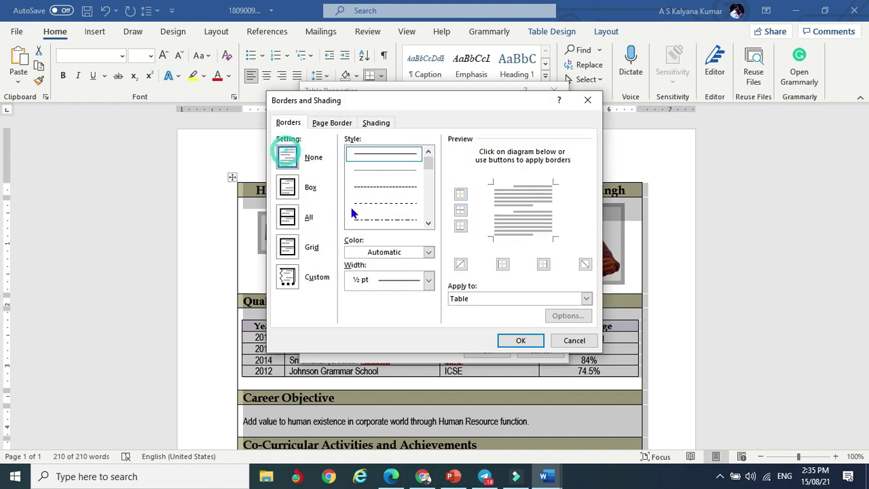
{"action": "left_click", "coordinate": [521, 341]}
{"action": "left_click", "coordinate": [484, 350]}
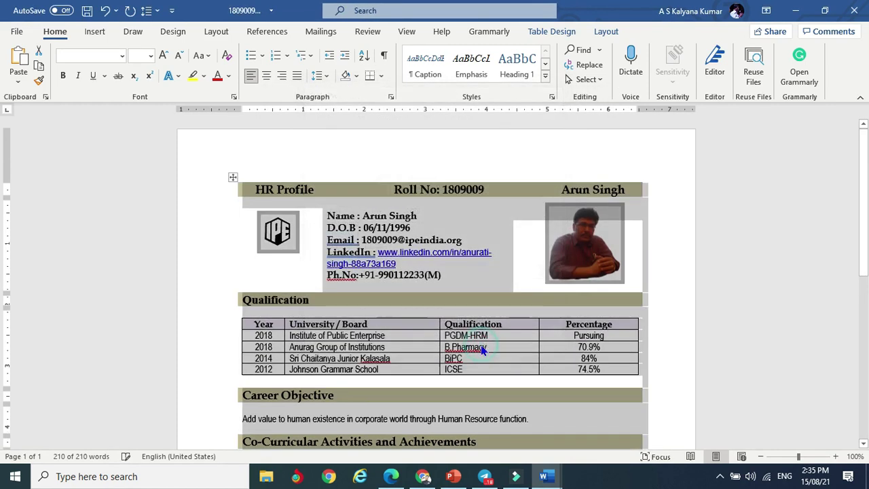
Deselect the table and scroll through the single-page CV to review the borderless layout
{"action": "left_click", "coordinate": [652, 238]}
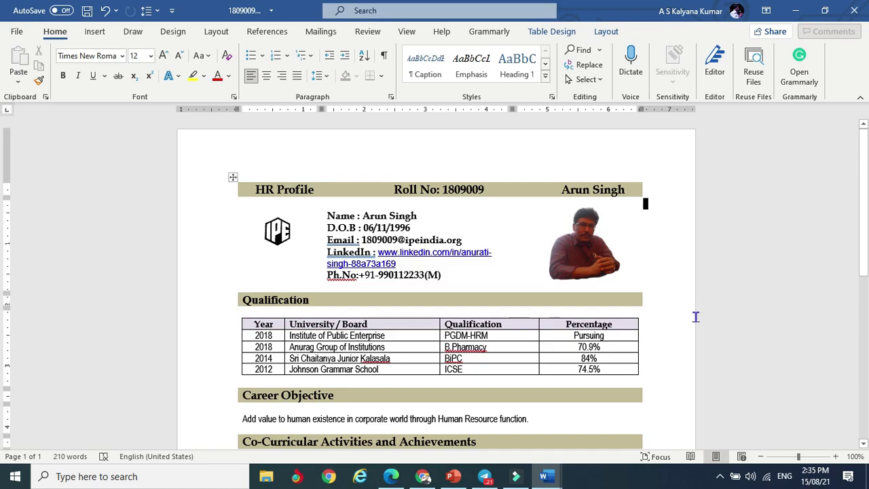
{"action": "scroll", "coordinate": [691, 317], "scroll_direction": "down", "scroll_amount": 1}
{"action": "scroll", "coordinate": [691, 317], "scroll_direction": "down", "scroll_amount": 5}
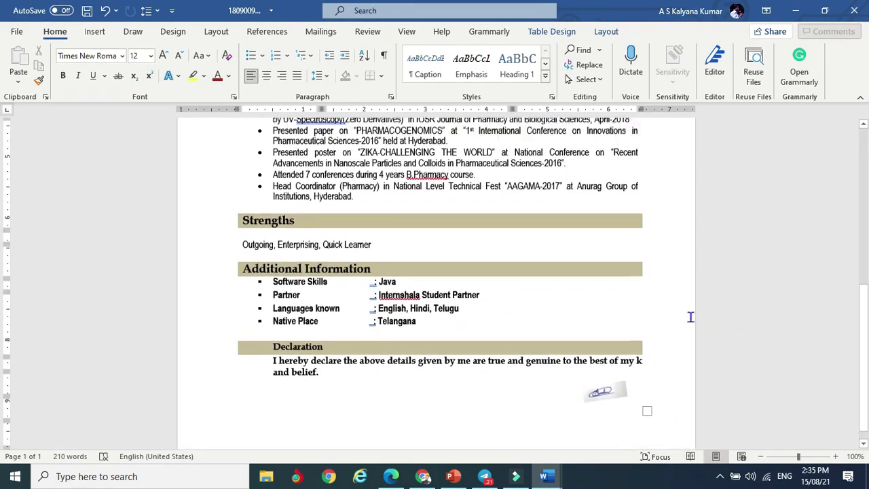
{"action": "scroll", "coordinate": [691, 317], "scroll_direction": "up", "scroll_amount": 2}
{"action": "scroll", "coordinate": [691, 318], "scroll_direction": "up", "scroll_amount": 3}
{"action": "scroll", "coordinate": [677, 319], "scroll_direction": "down", "scroll_amount": 1}
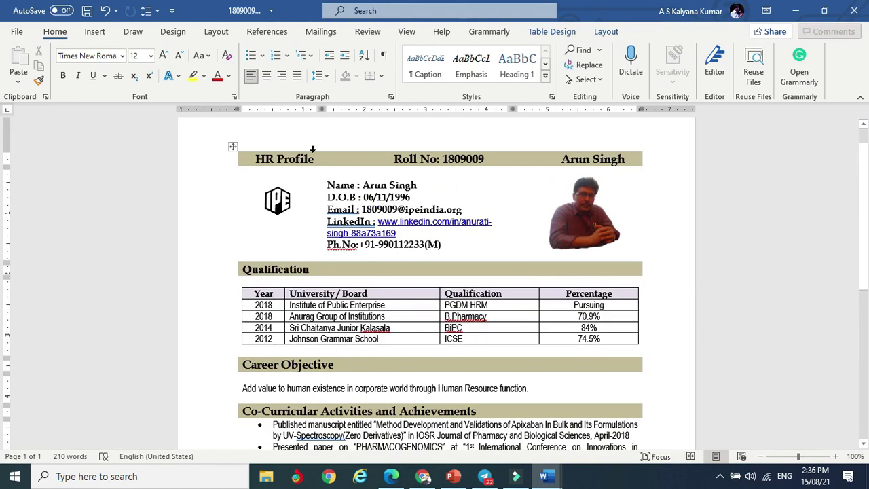
Start a new underlined line after the LinkedIn link and begin typing the Web-Page label
{"action": "left_click", "coordinate": [213, 163]}
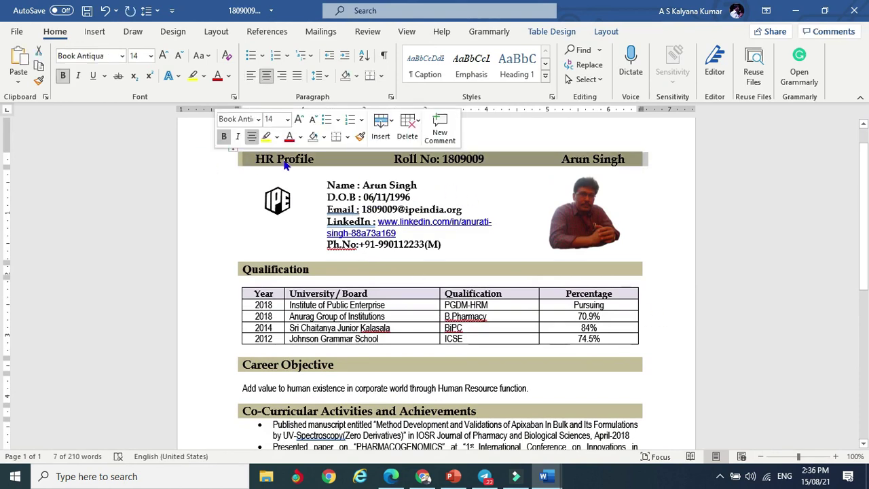
{"action": "left_click", "coordinate": [278, 201]}
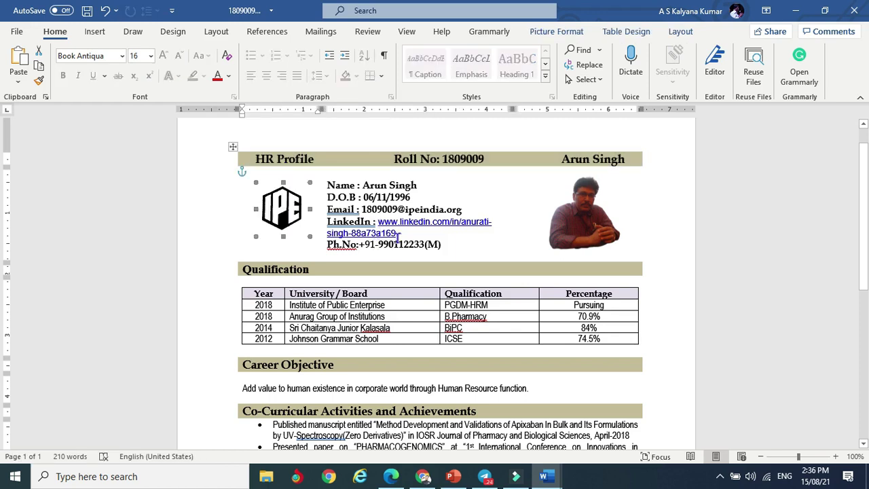
{"action": "left_click", "coordinate": [406, 235]}
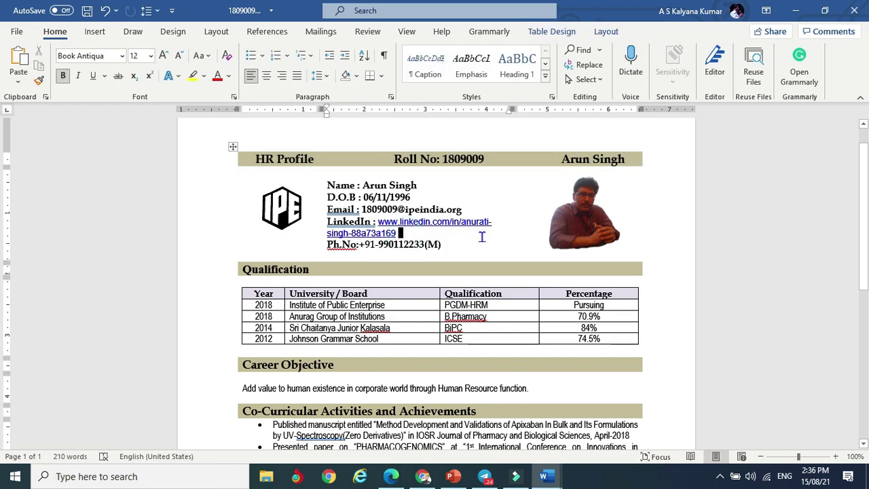
{"action": "key", "text": "Return"}
{"action": "key", "text": "ctrl+u"}
{"action": "type", "text": "W"}
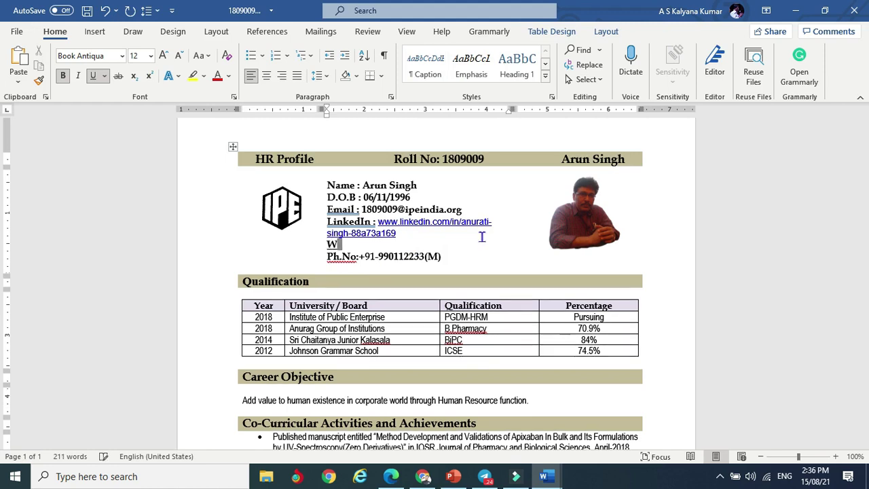
{"action": "type", "text": "wbb-Page:"}
{"action": "key", "text": "shift+Left"}
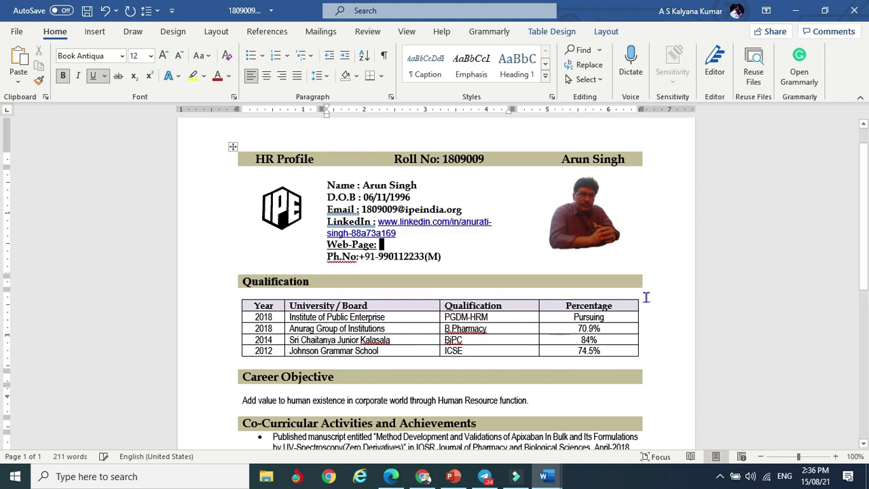
{"action": "left_click", "coordinate": [391, 476]}
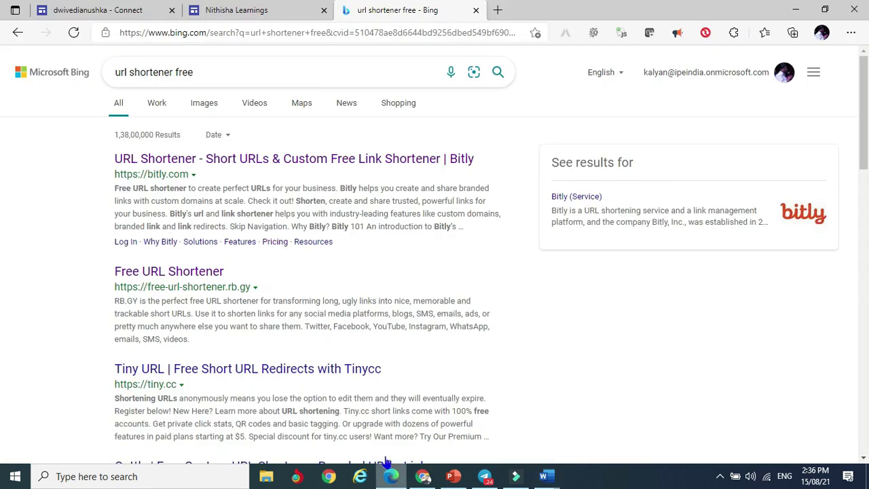
{"action": "left_click", "coordinate": [90, 10]}
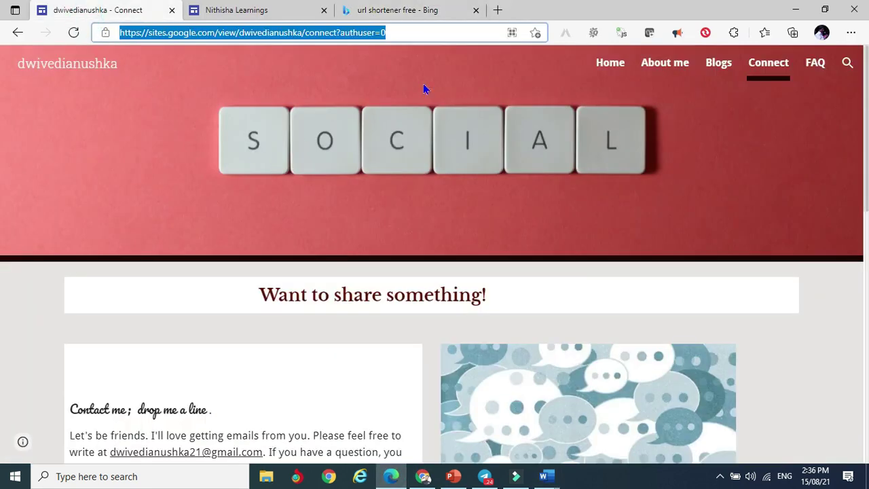
{"action": "left_click", "coordinate": [620, 63]}
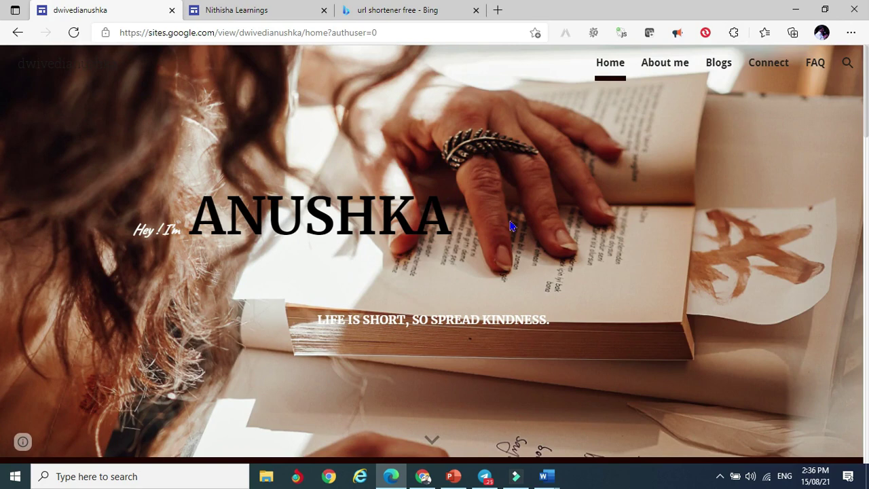
{"action": "scroll", "coordinate": [513, 226], "scroll_direction": "down", "scroll_amount": 5}
{"action": "scroll", "coordinate": [513, 226], "scroll_direction": "down", "scroll_amount": 5}
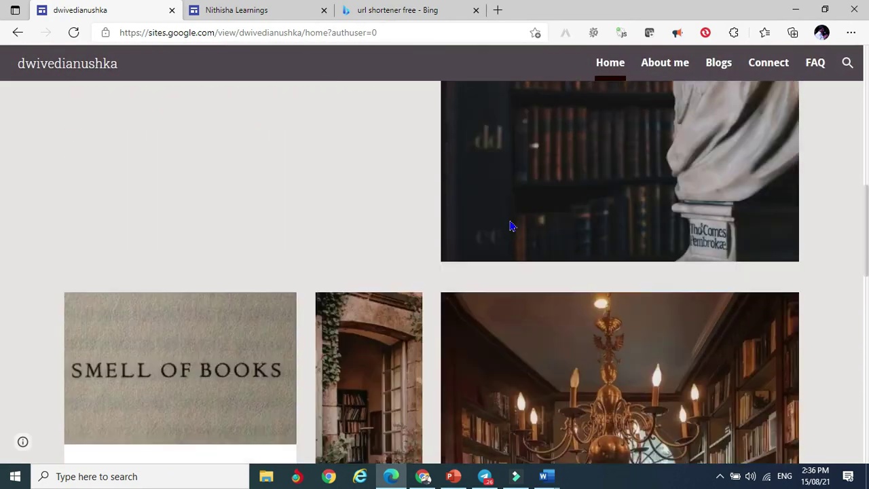
{"action": "scroll", "coordinate": [513, 226], "scroll_direction": "down", "scroll_amount": 9}
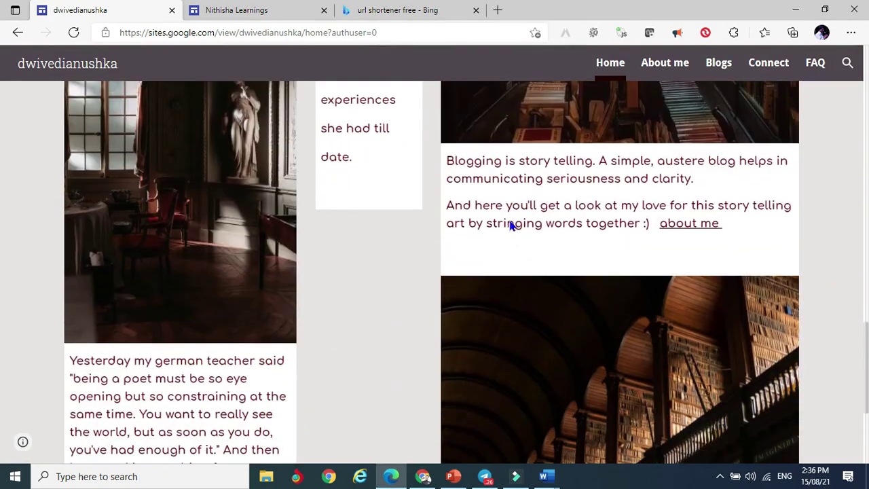
{"action": "scroll", "coordinate": [512, 225], "scroll_direction": "down", "scroll_amount": 3}
{"action": "scroll", "coordinate": [511, 223], "scroll_direction": "up", "scroll_amount": 20}
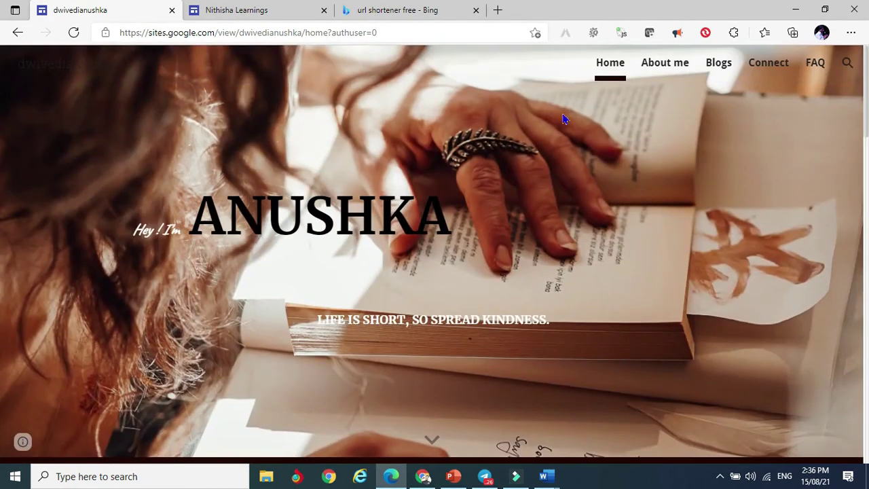
{"action": "left_click", "coordinate": [662, 62]}
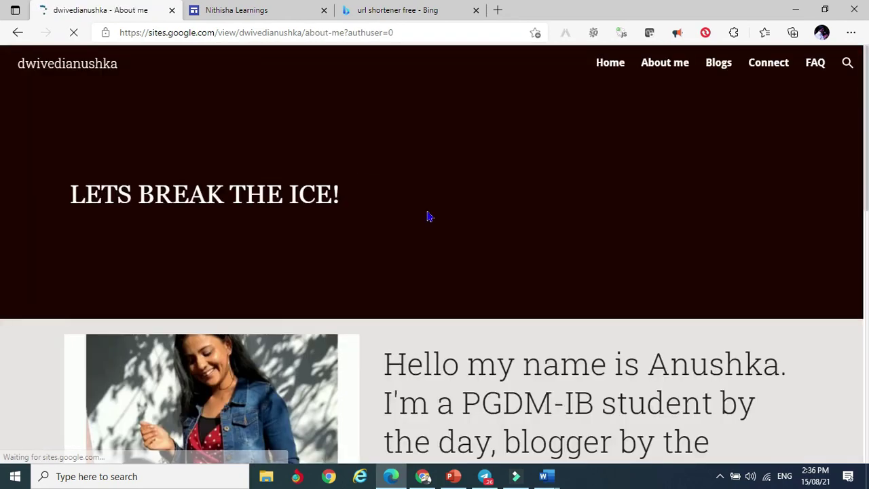
{"action": "scroll", "coordinate": [427, 216], "scroll_direction": "down", "scroll_amount": 5}
{"action": "scroll", "coordinate": [428, 216], "scroll_direction": "down", "scroll_amount": 4}
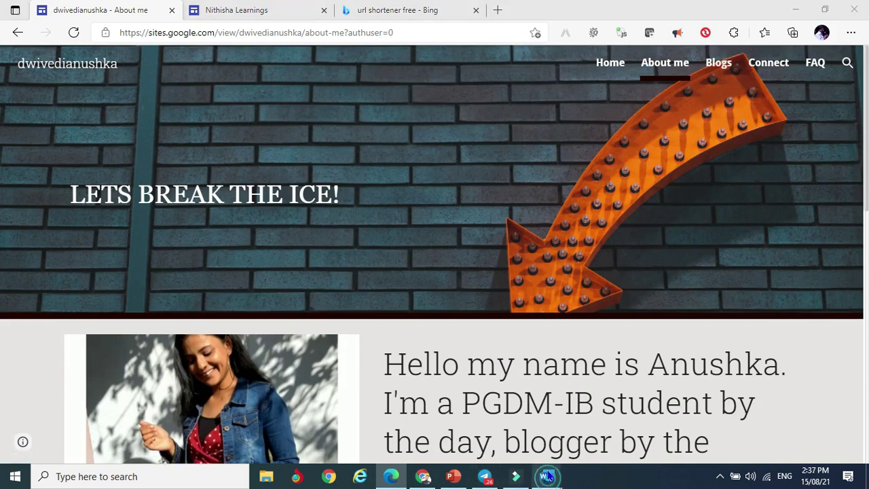
{"action": "mouse_move", "coordinate": [540, 478]}
{"action": "left_click", "coordinate": [481, 424]}
Place the cursor after 'Web-Page:' in the CV, then return to the Edge browser
{"action": "left_click", "coordinate": [382, 243]}
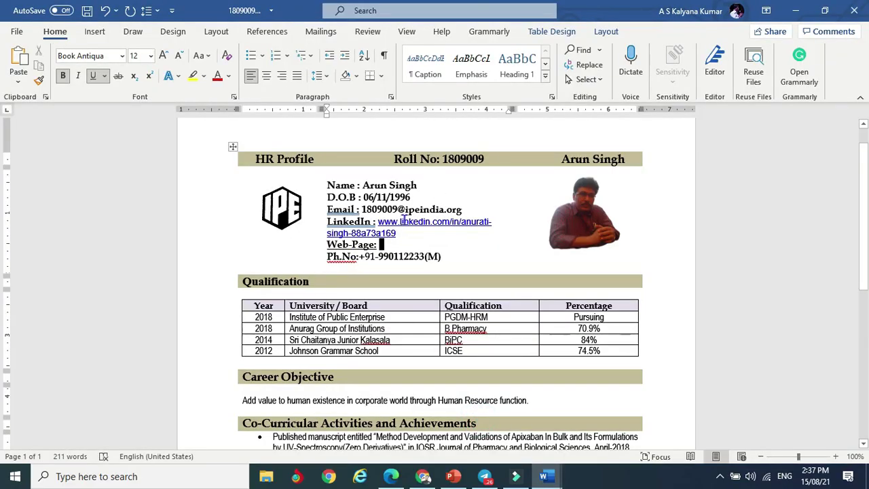
{"action": "scroll", "coordinate": [385, 349], "scroll_direction": "down", "scroll_amount": 3}
{"action": "scroll", "coordinate": [385, 348], "scroll_direction": "down", "scroll_amount": 1}
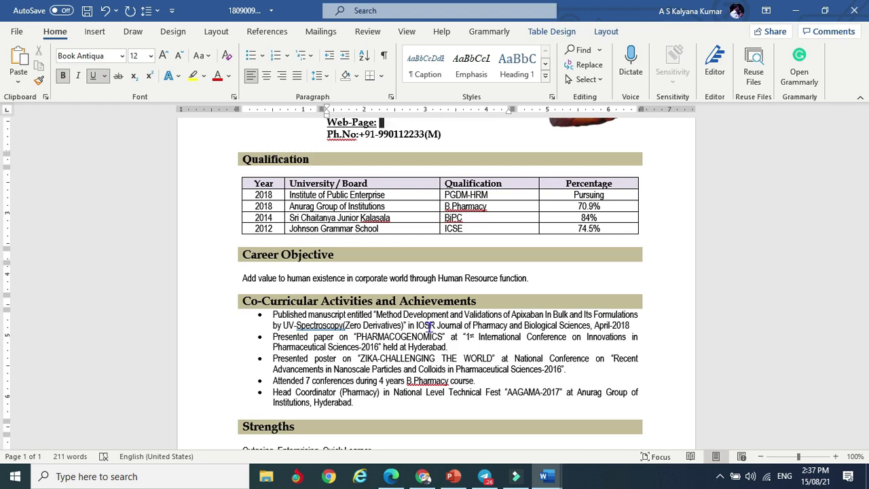
{"action": "scroll", "coordinate": [430, 372], "scroll_direction": "up", "scroll_amount": 2}
{"action": "scroll", "coordinate": [431, 372], "scroll_direction": "up", "scroll_amount": 3}
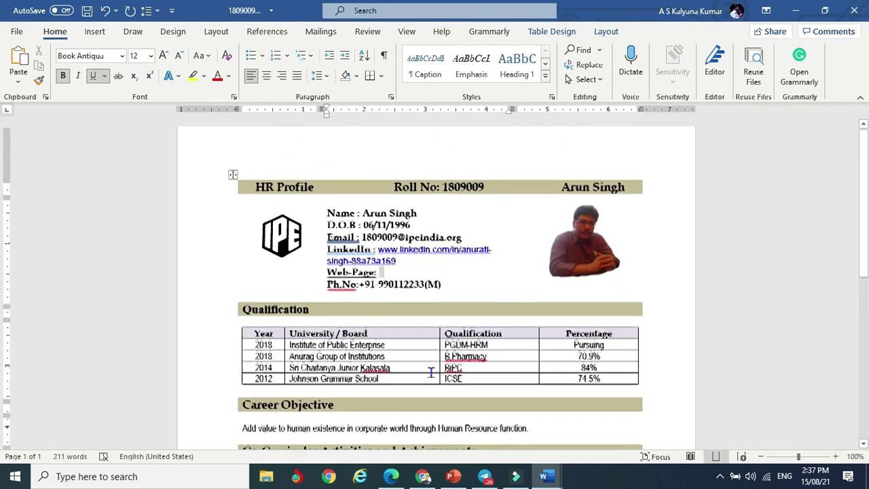
{"action": "left_click", "coordinate": [388, 275]}
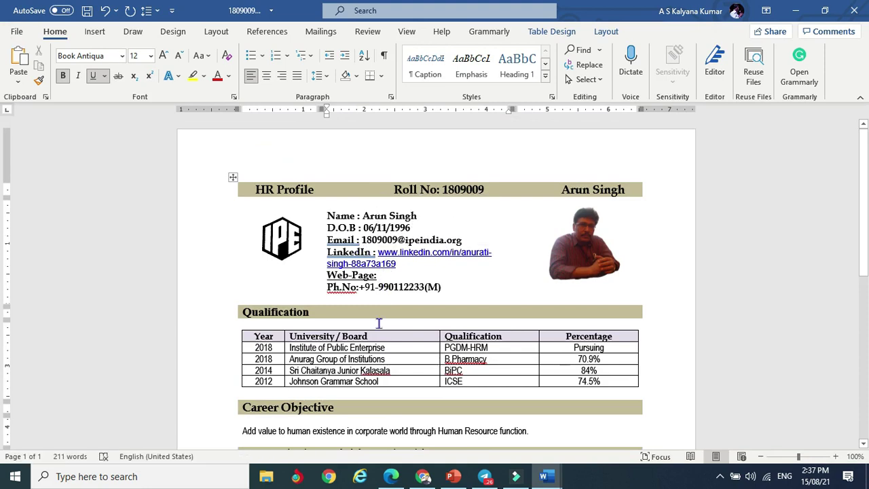
{"action": "left_click", "coordinate": [392, 476]}
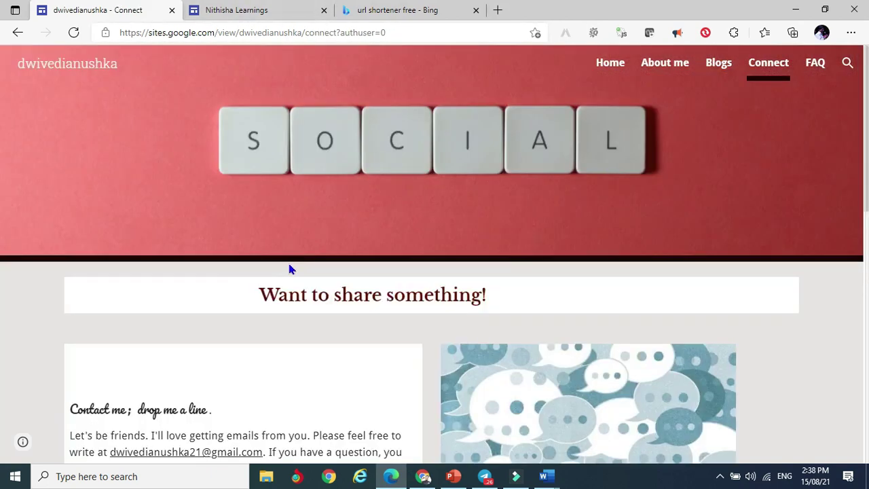
Look over the site's About me page, then switch to the Interminable Journey of Learning tab
{"action": "scroll", "coordinate": [284, 268], "scroll_direction": "down", "scroll_amount": 5}
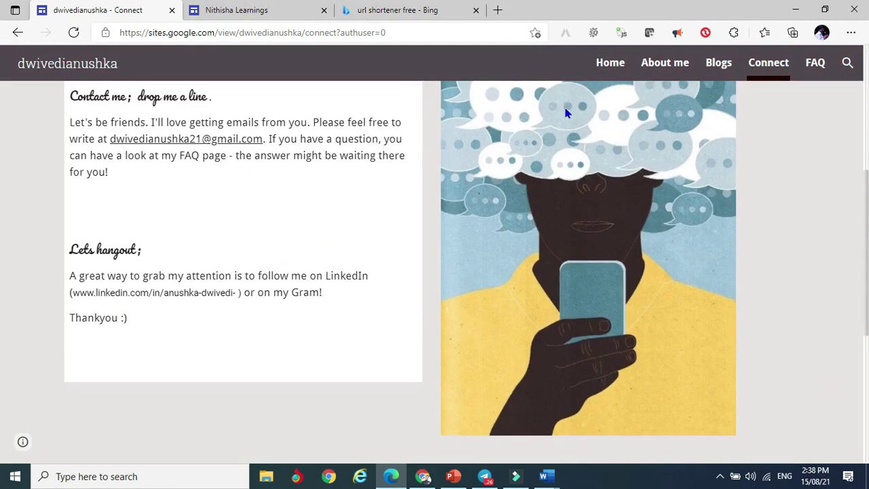
{"action": "left_click", "coordinate": [674, 60]}
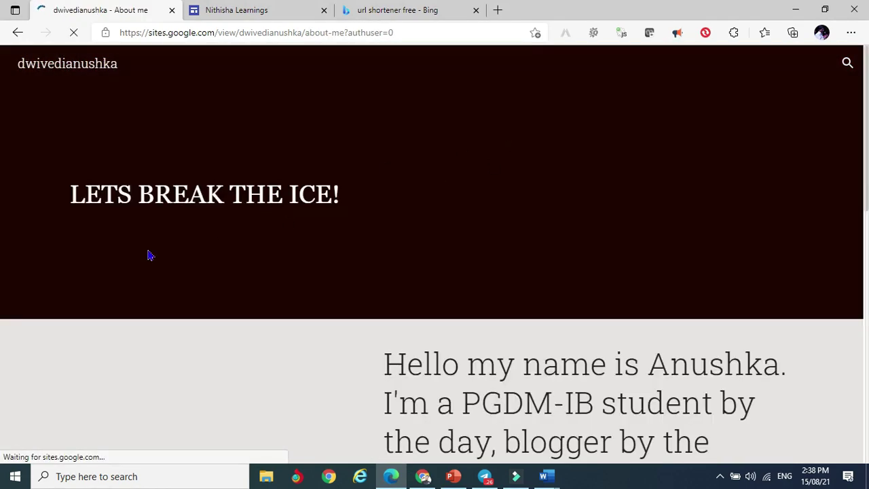
{"action": "scroll", "coordinate": [180, 233], "scroll_direction": "down", "scroll_amount": 10}
{"action": "scroll", "coordinate": [219, 330], "scroll_direction": "up", "scroll_amount": 3}
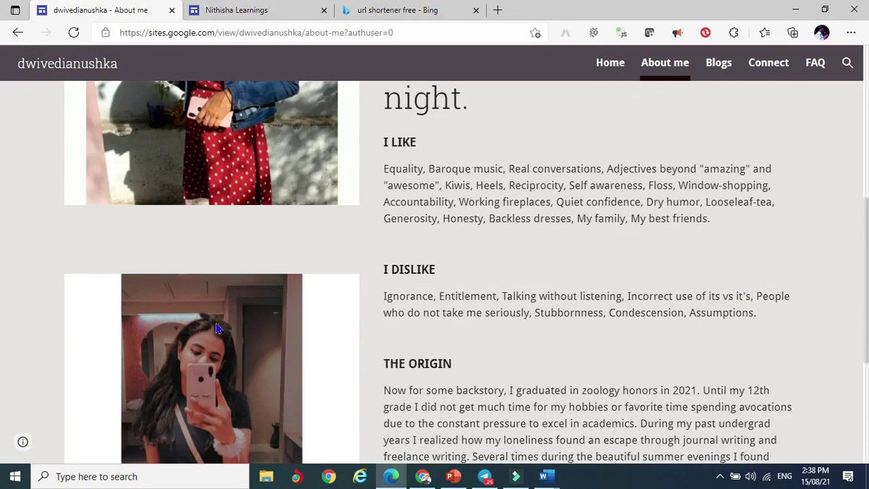
{"action": "scroll", "coordinate": [219, 330], "scroll_direction": "down", "scroll_amount": 3}
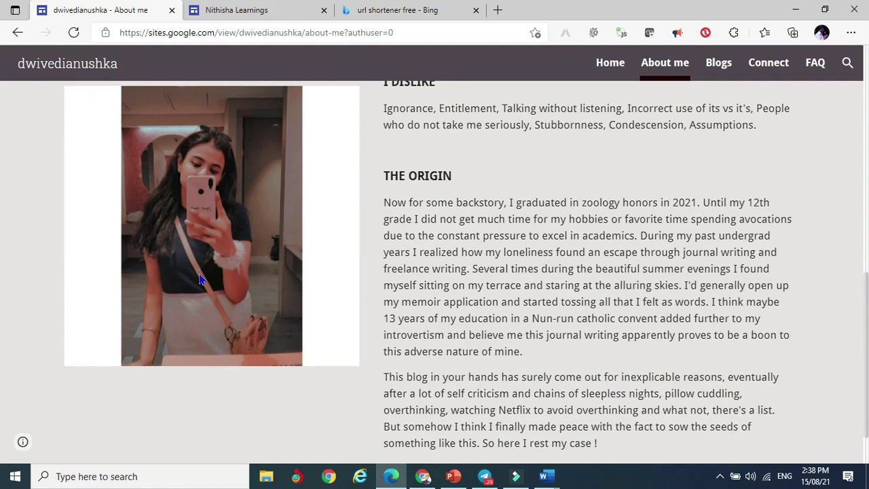
{"action": "key", "text": "ctrl+Tab"}
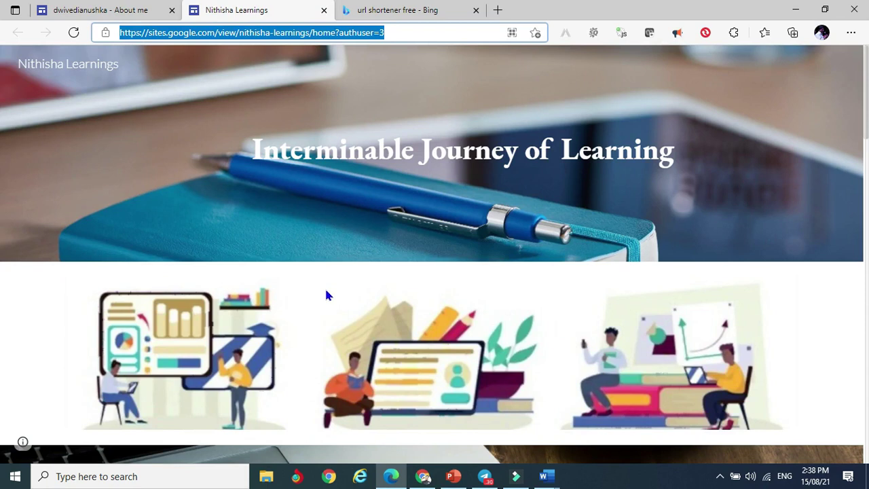
Briefly check the CV, return to the browser, and select the learning site's full web address
{"action": "mouse_move", "coordinate": [543, 476]}
{"action": "left_click", "coordinate": [480, 426]}
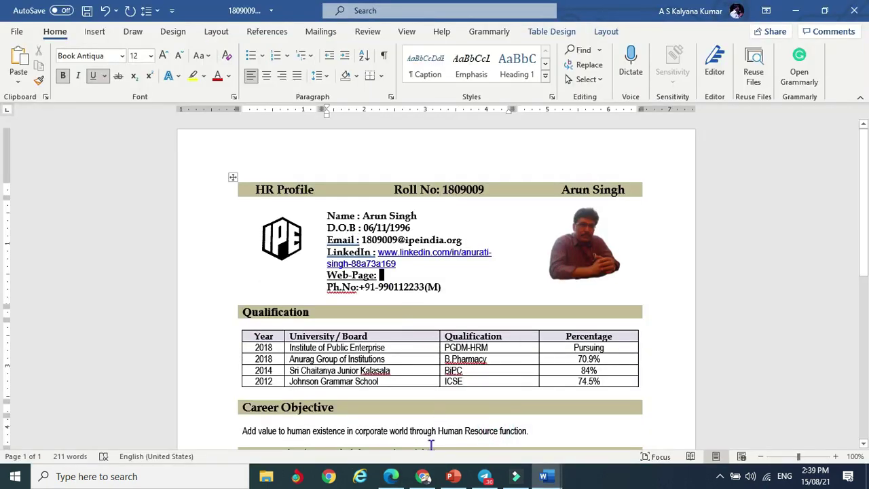
{"action": "left_click", "coordinate": [393, 476]}
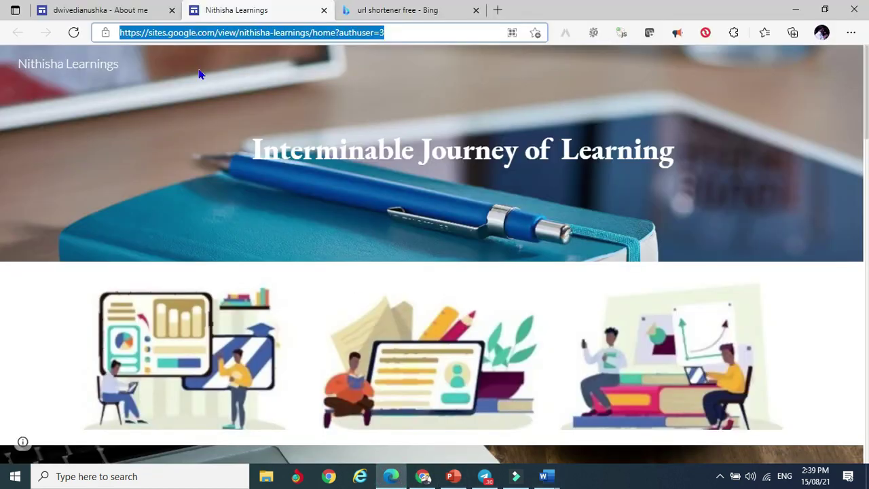
{"action": "left_click", "coordinate": [150, 92]}
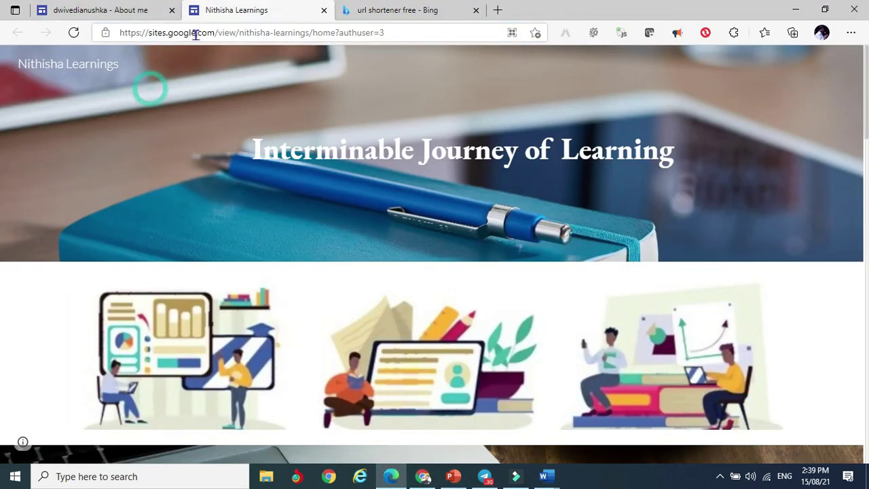
{"action": "left_click", "coordinate": [194, 34]}
{"action": "key", "text": "ctrl+c"}
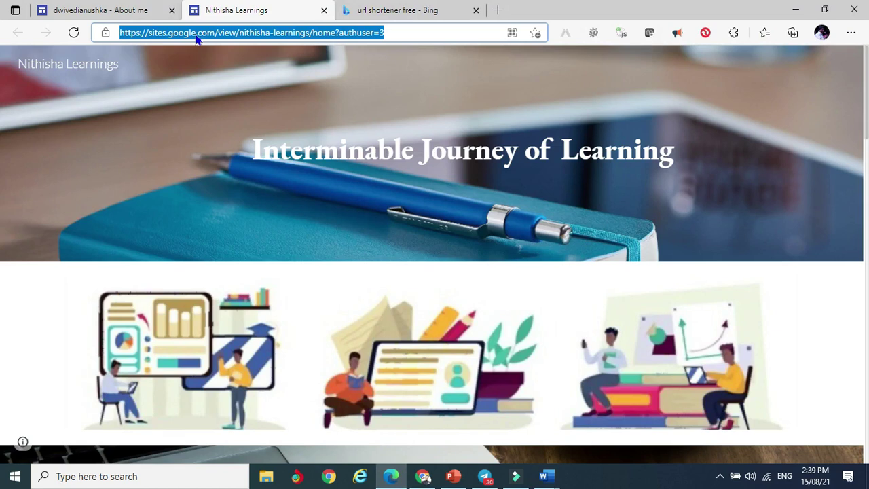
Shorten the learning site's address on RB.GY and copy the short link rb.gy/cprowc
{"action": "left_click", "coordinate": [398, 10]}
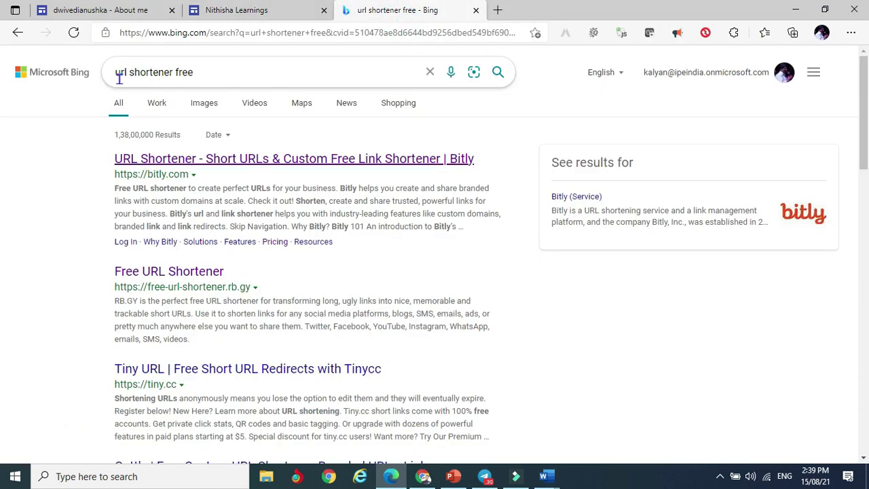
{"action": "left_click", "coordinate": [168, 273]}
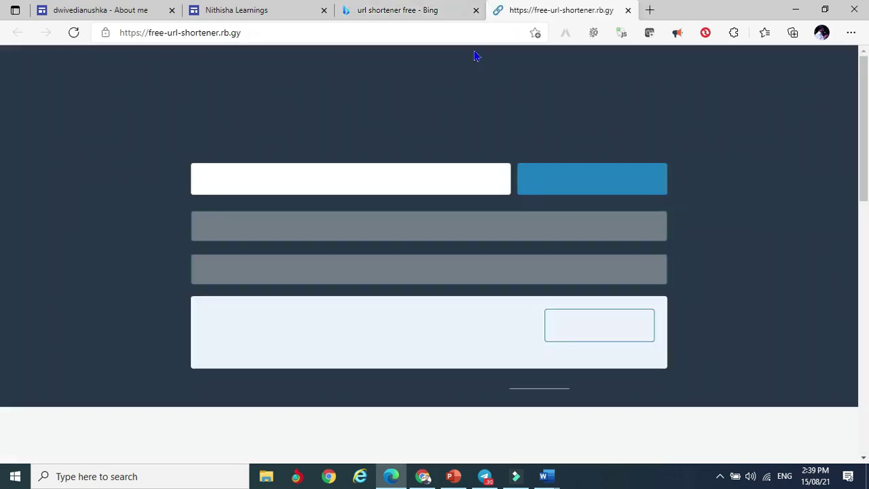
{"action": "left_click", "coordinate": [301, 171]}
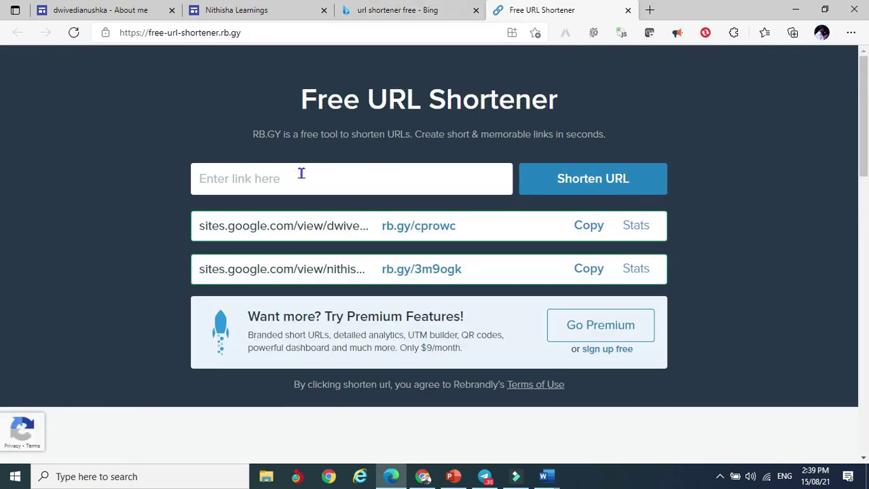
{"action": "key", "text": "ctrl+v"}
{"action": "left_click", "coordinate": [618, 178]}
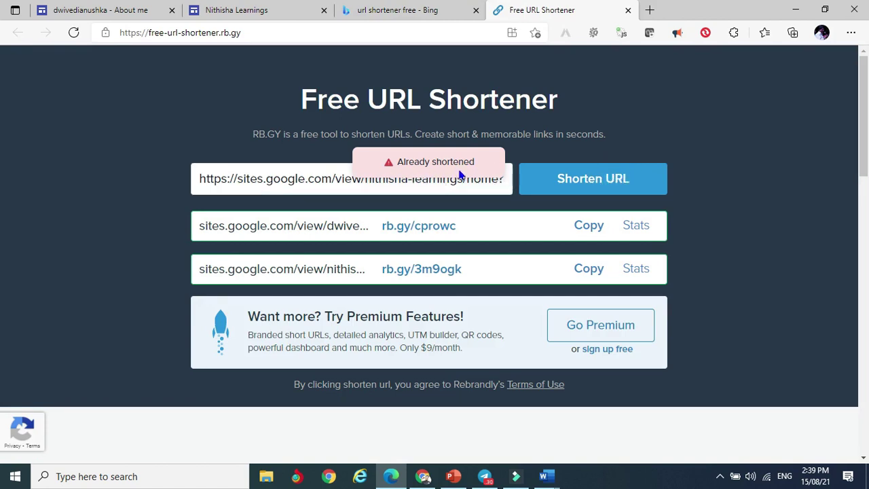
{"action": "left_click", "coordinate": [577, 229]}
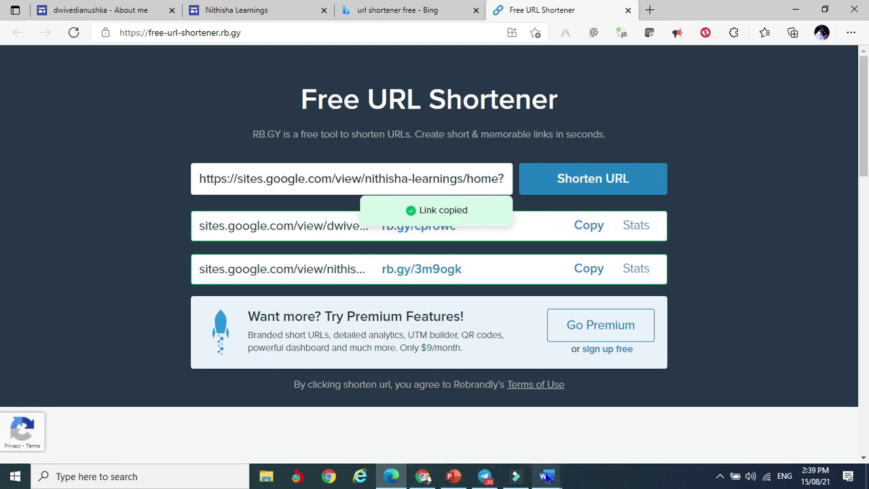
{"action": "mouse_move", "coordinate": [549, 477]}
{"action": "left_click", "coordinate": [477, 428]}
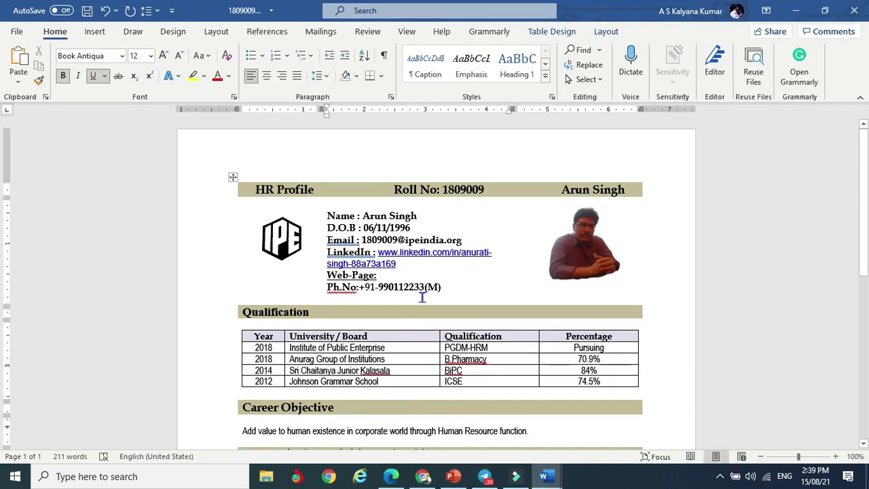
{"action": "key", "text": "ctrl+v"}
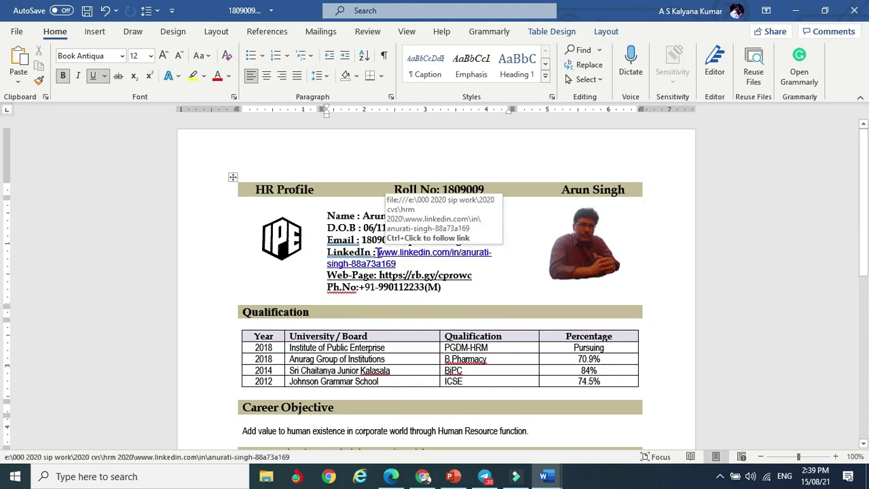
{"action": "left_click", "coordinate": [378, 252], "text": "ctrl"}
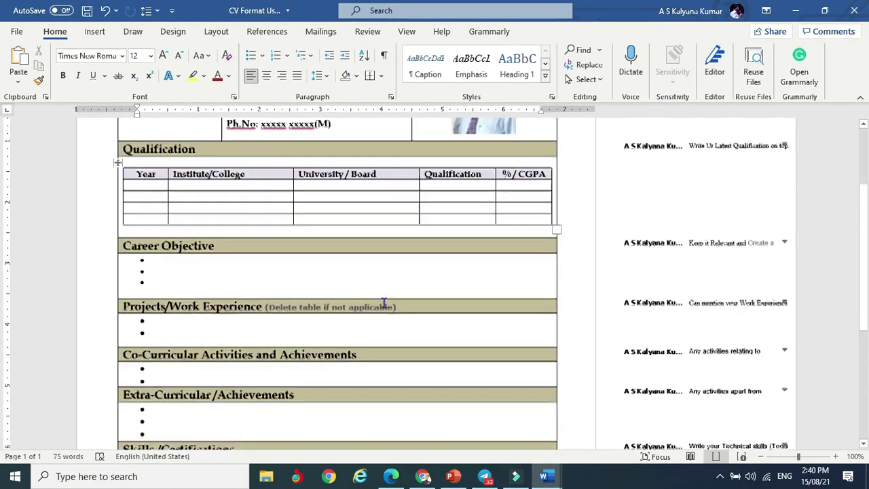
{"action": "scroll", "coordinate": [384, 304], "scroll_direction": "up", "scroll_amount": 3}
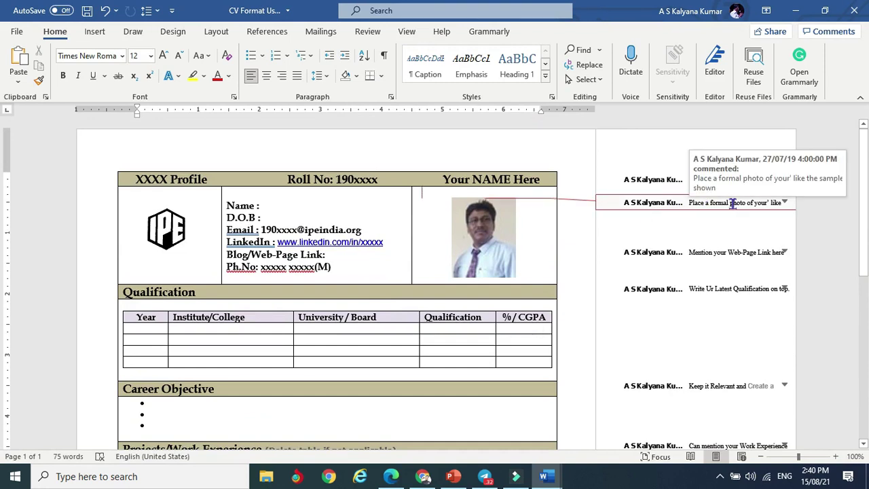
Use Review > Delete > Delete All Comments in Document to clear the template's margin comments
{"action": "left_click", "coordinate": [168, 179]}
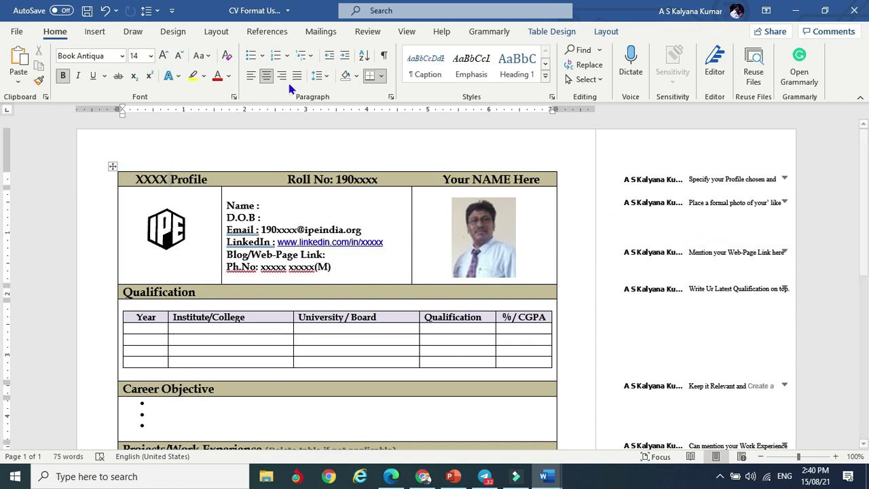
{"action": "left_click", "coordinate": [364, 38]}
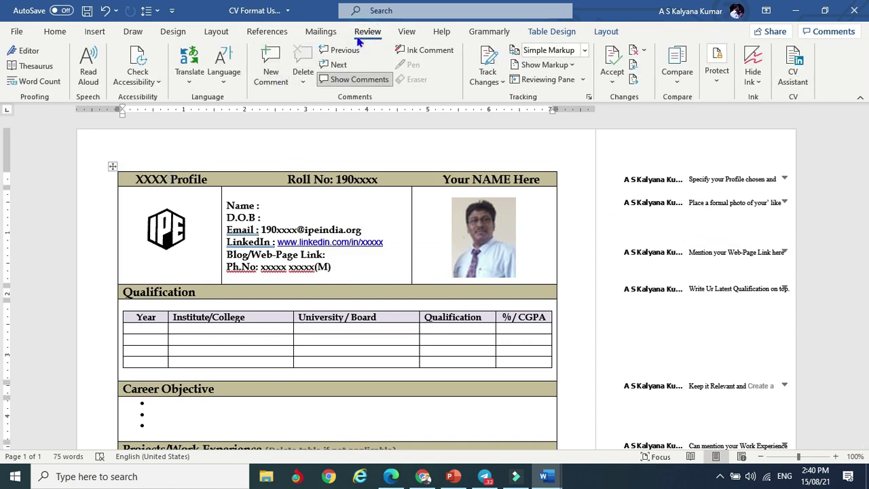
{"action": "left_click", "coordinate": [303, 81]}
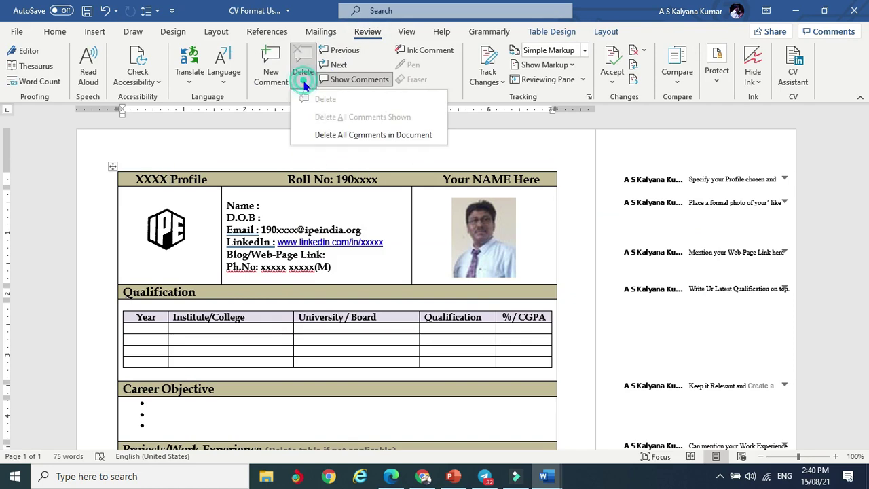
{"action": "left_click", "coordinate": [341, 136]}
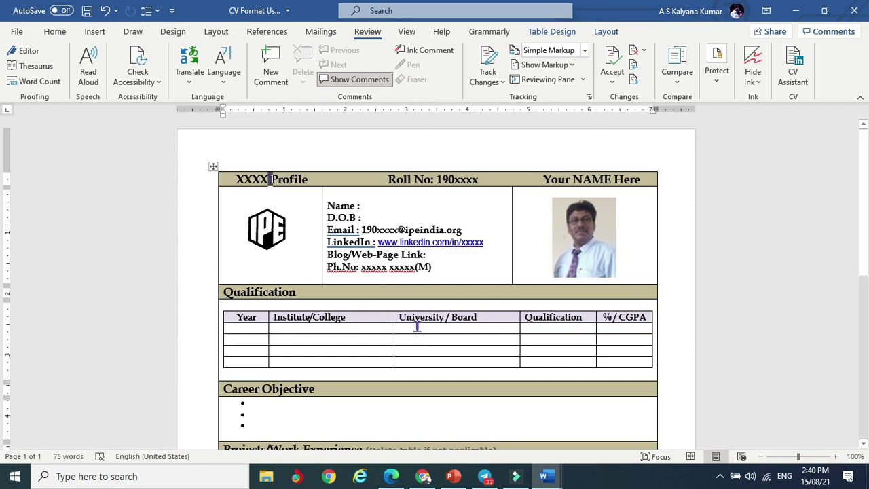
{"action": "scroll", "coordinate": [348, 288], "scroll_direction": "down", "scroll_amount": 2}
{"action": "scroll", "coordinate": [348, 288], "scroll_direction": "up", "scroll_amount": 2}
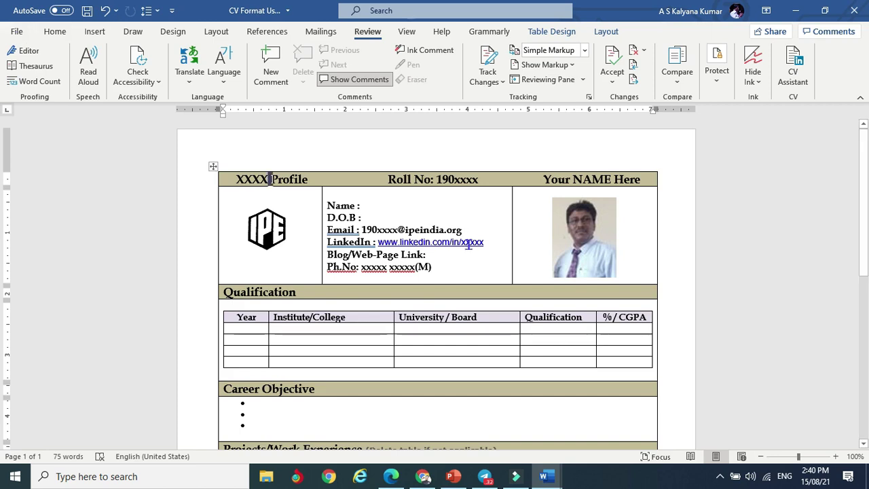
{"action": "scroll", "coordinate": [469, 245], "scroll_direction": "down", "scroll_amount": 3}
{"action": "scroll", "coordinate": [469, 244], "scroll_direction": "down", "scroll_amount": 7}
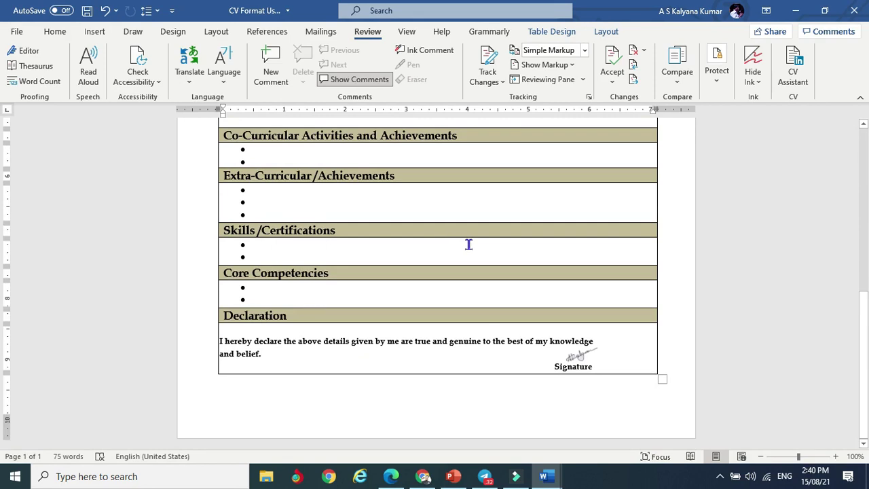
{"action": "scroll", "coordinate": [468, 245], "scroll_direction": "up", "scroll_amount": 2}
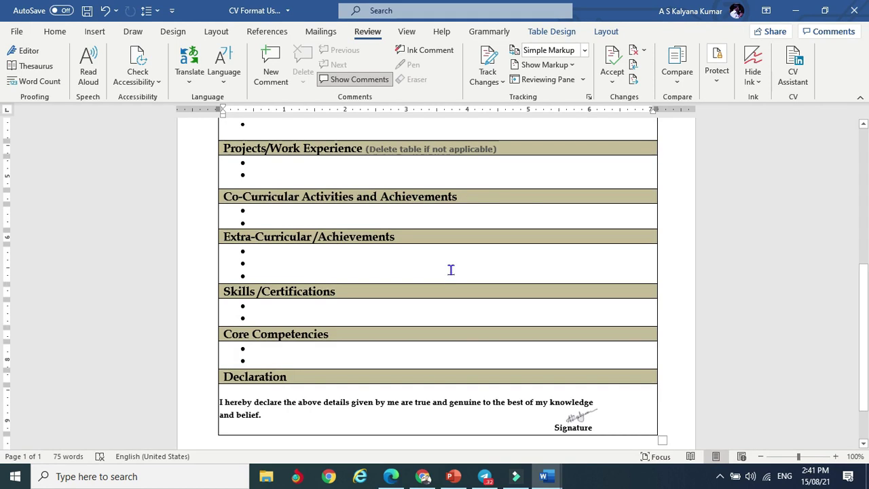
{"action": "scroll", "coordinate": [452, 284], "scroll_direction": "up", "scroll_amount": 8}
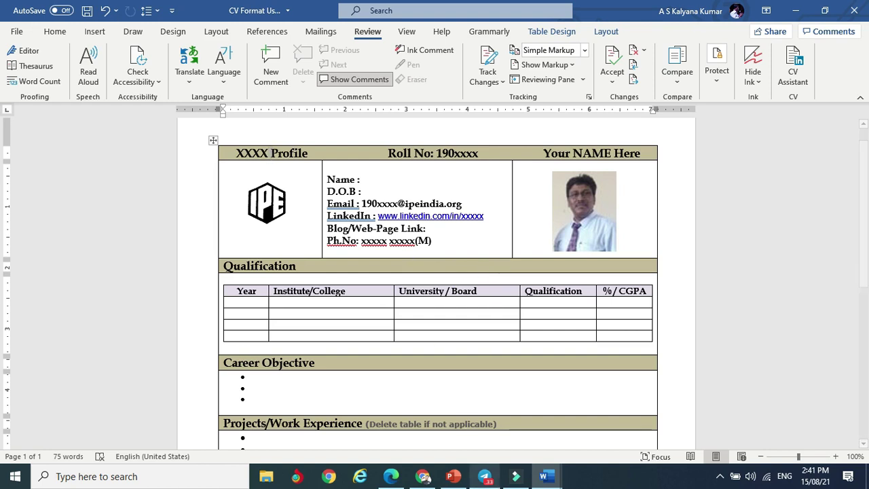
Bring Edge to the front and switch to the 'About me' tab headed LETS BREAK THE ICE!
{"action": "left_click", "coordinate": [391, 476]}
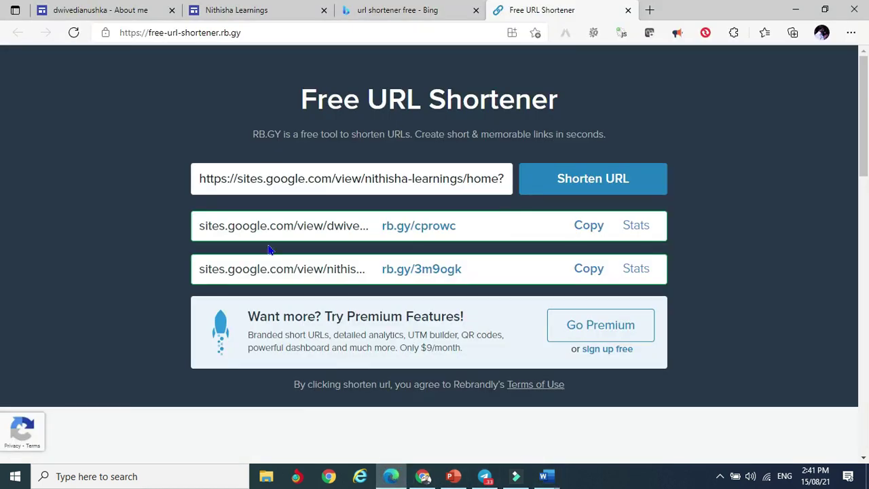
{"action": "left_click", "coordinate": [131, 12]}
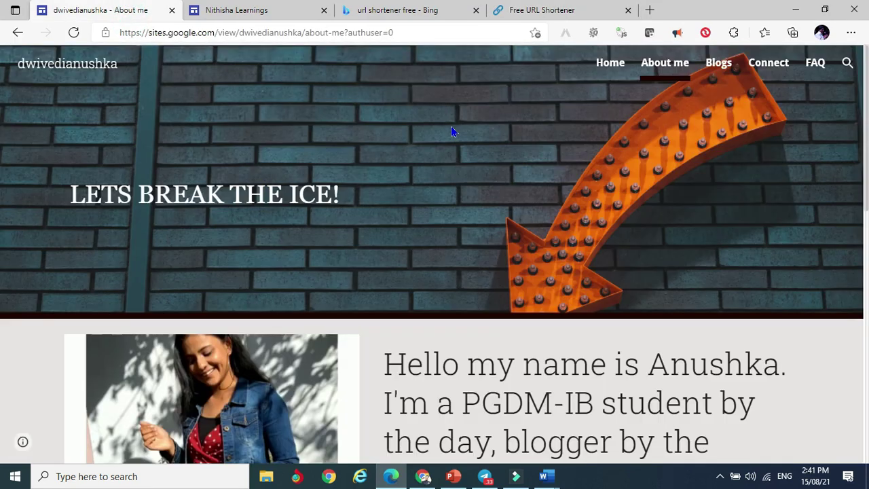